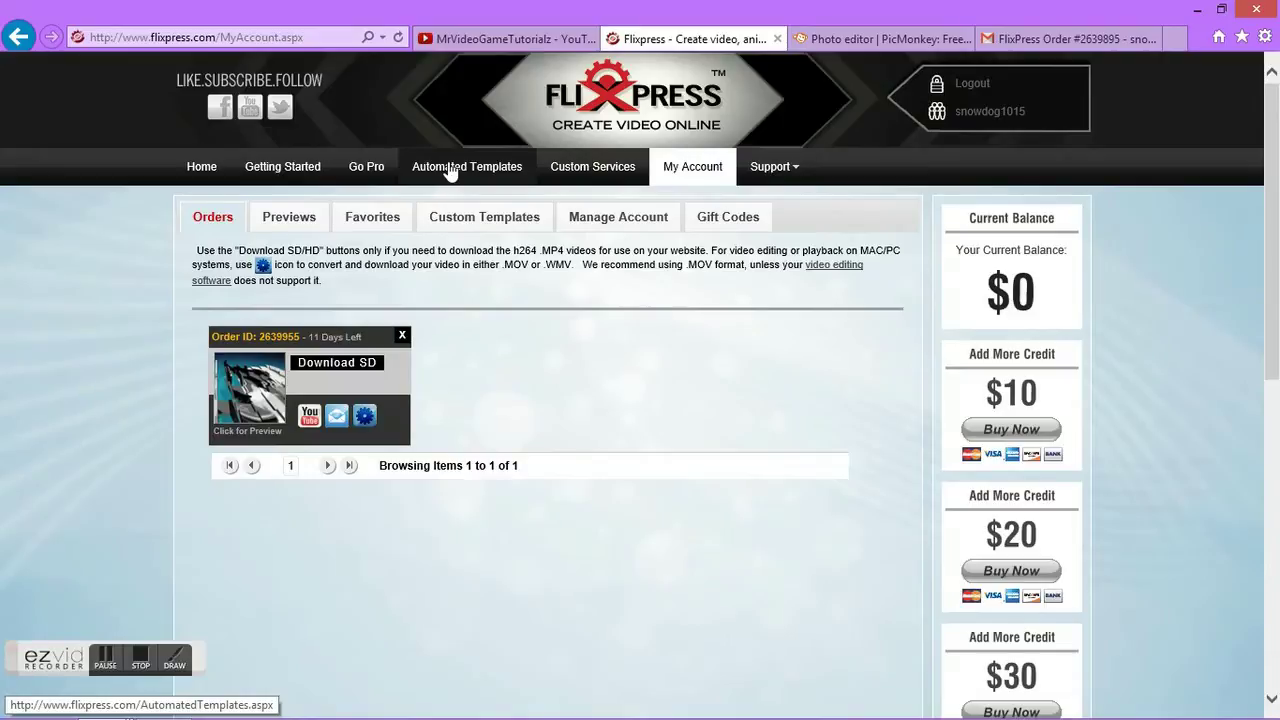
- Open Automated Templates, then preview and close the $5, 12-second Epic Intro T64 template
{"action": "left_click", "coordinate": [449, 170]}
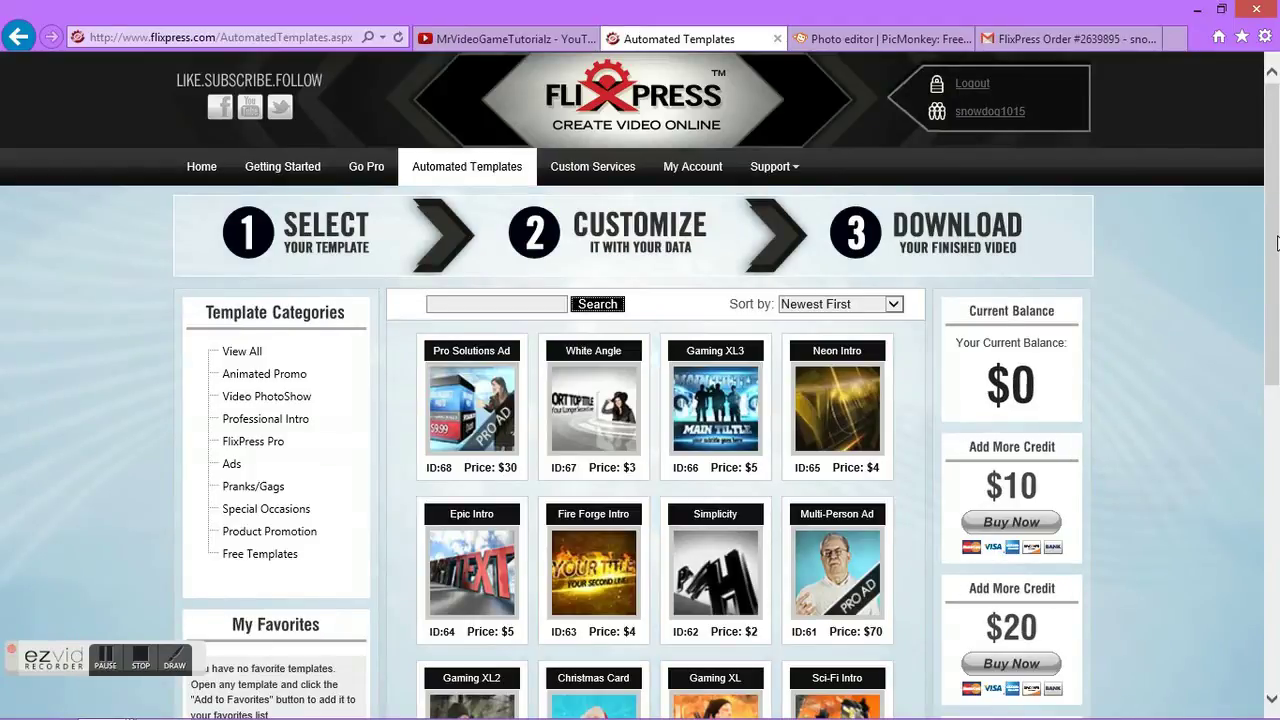
{"action": "scroll", "coordinate": [1277, 243], "scroll_direction": "down", "scroll_amount": 2}
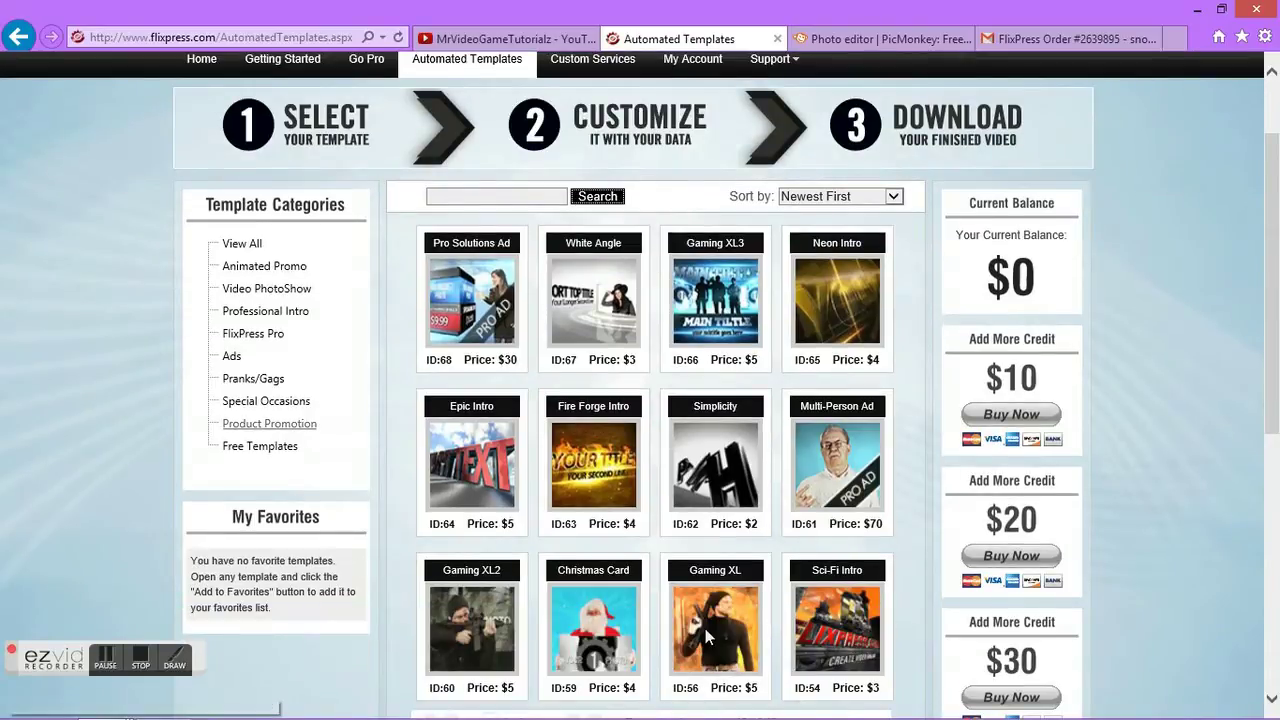
{"action": "left_click", "coordinate": [481, 464]}
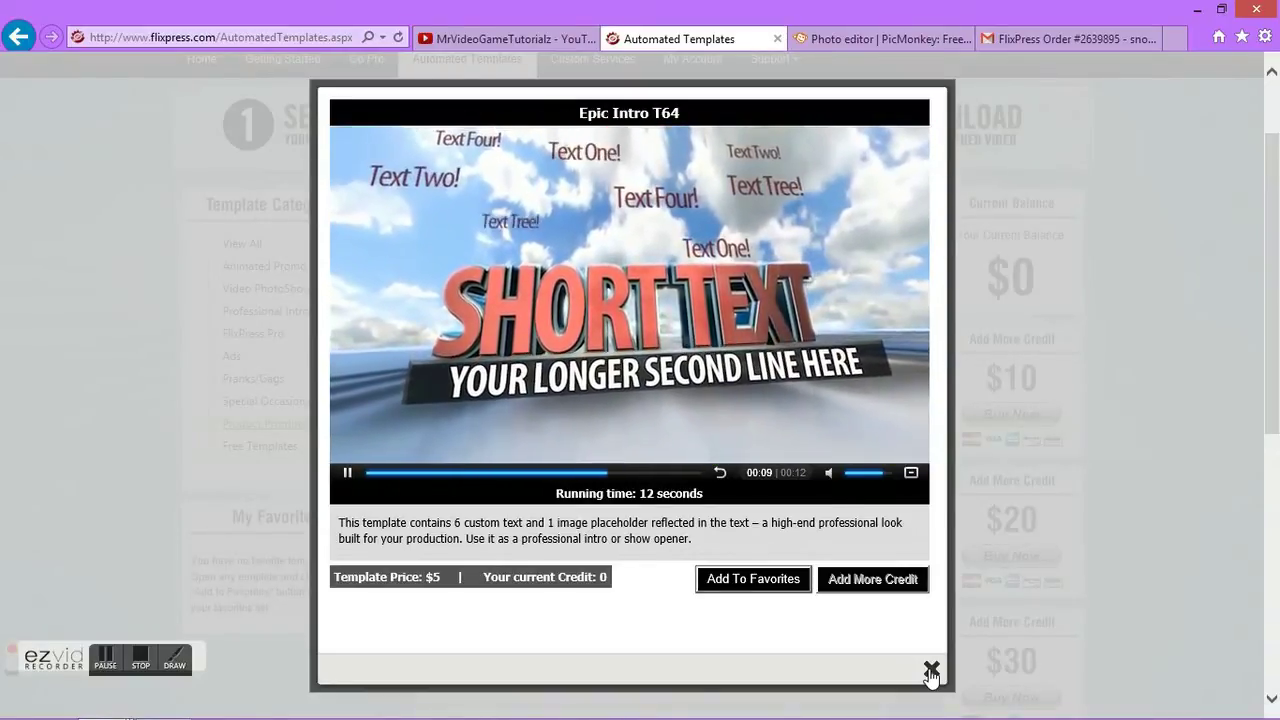
{"action": "left_click", "coordinate": [931, 669]}
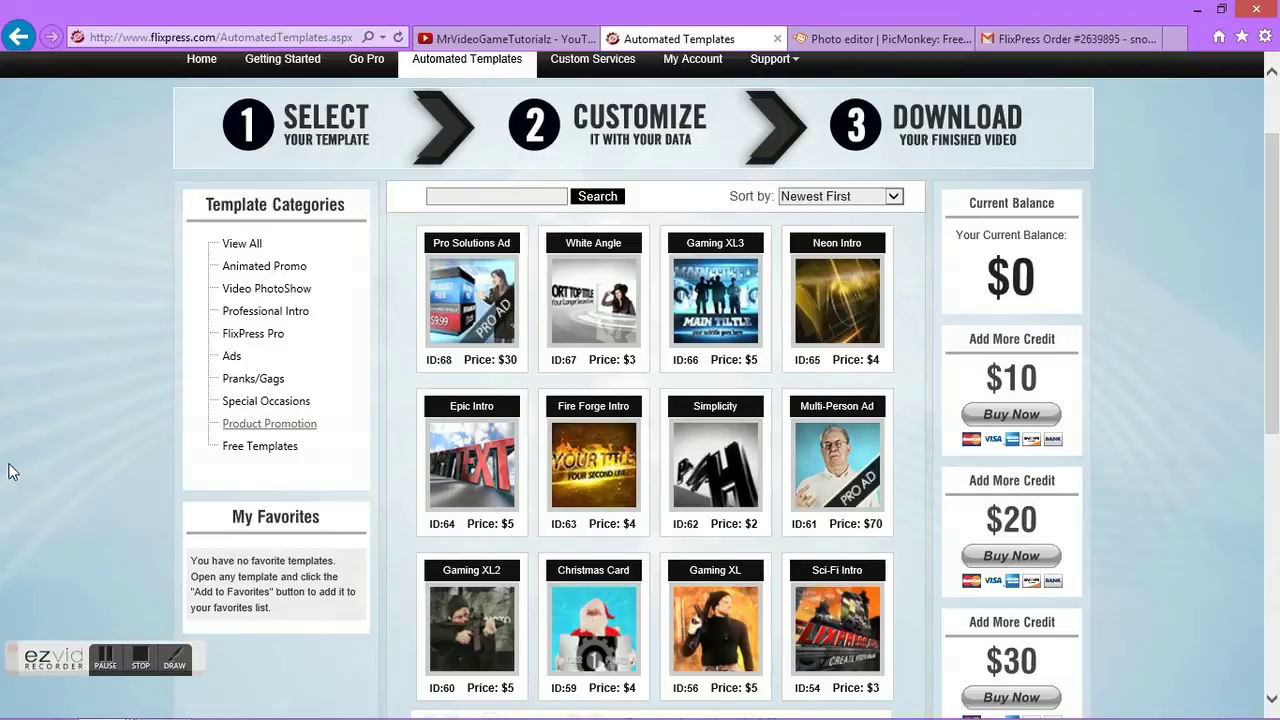
{"action": "mouse_move", "coordinate": [258, 432]}
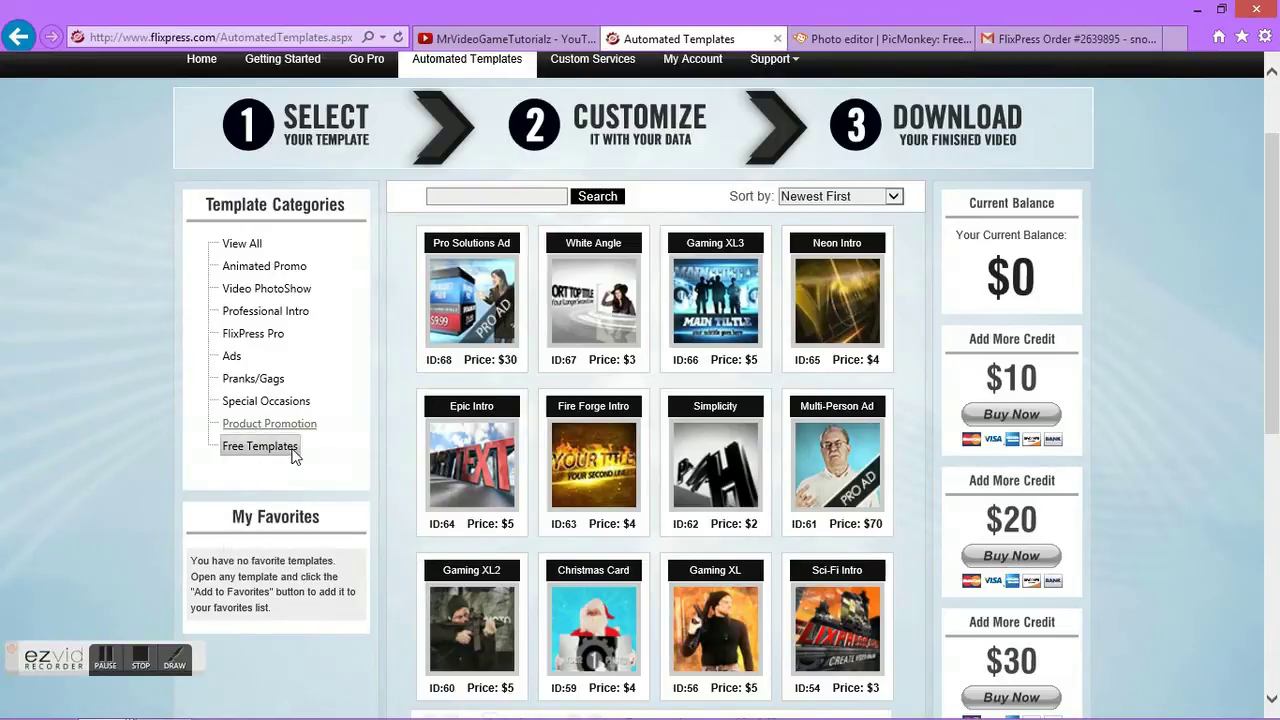
- Filter the gallery to Free Templates and preview the Cinema Intro template
{"action": "left_click", "coordinate": [293, 453]}
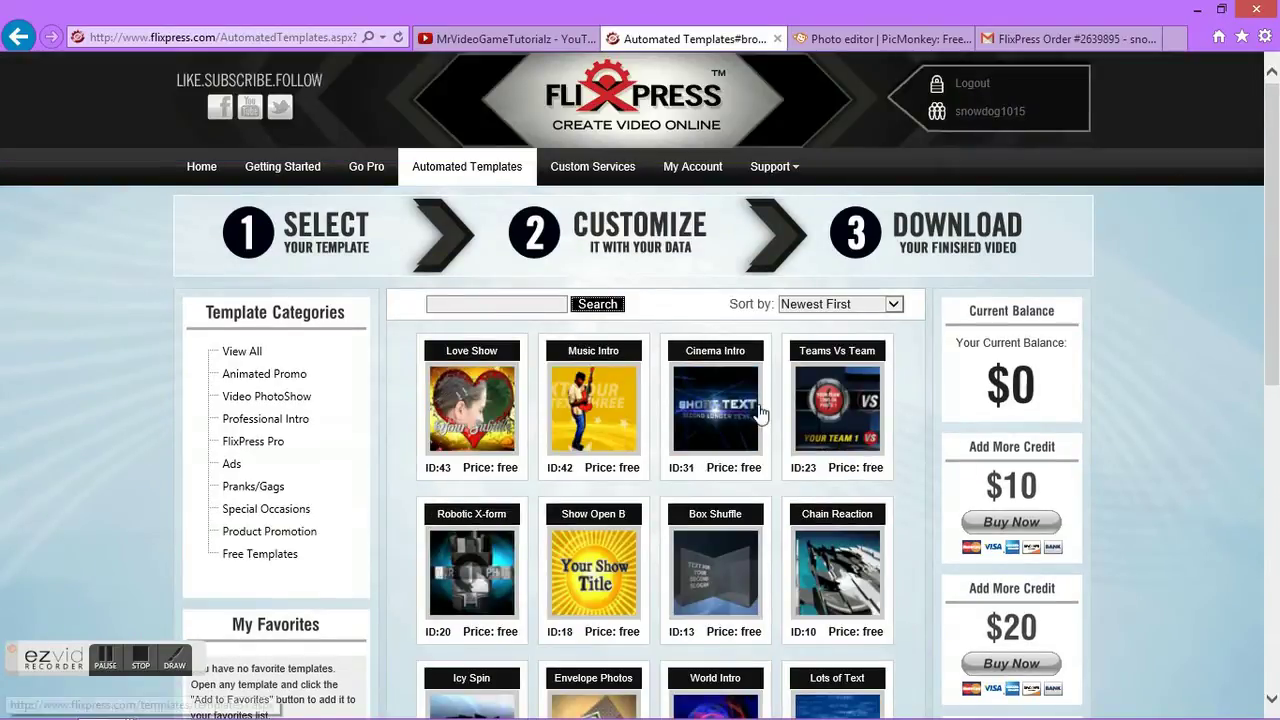
{"action": "left_click", "coordinate": [715, 408]}
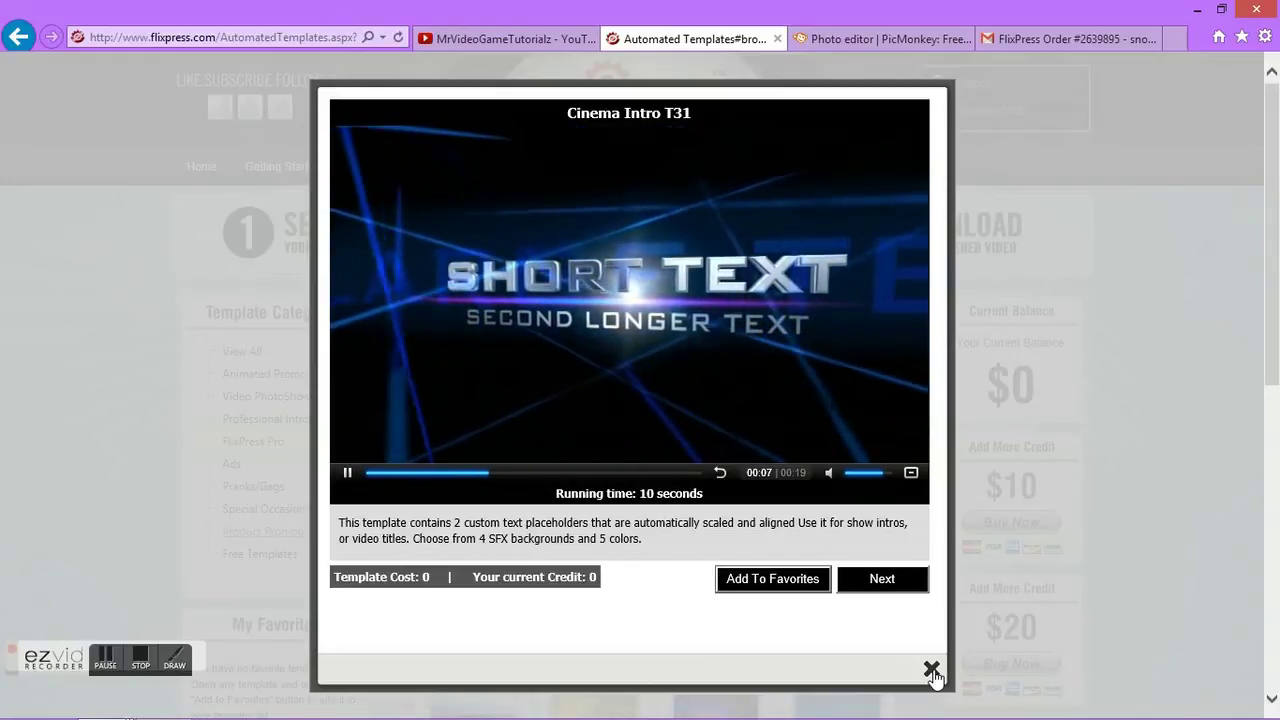
{"action": "key", "text": "Escape"}
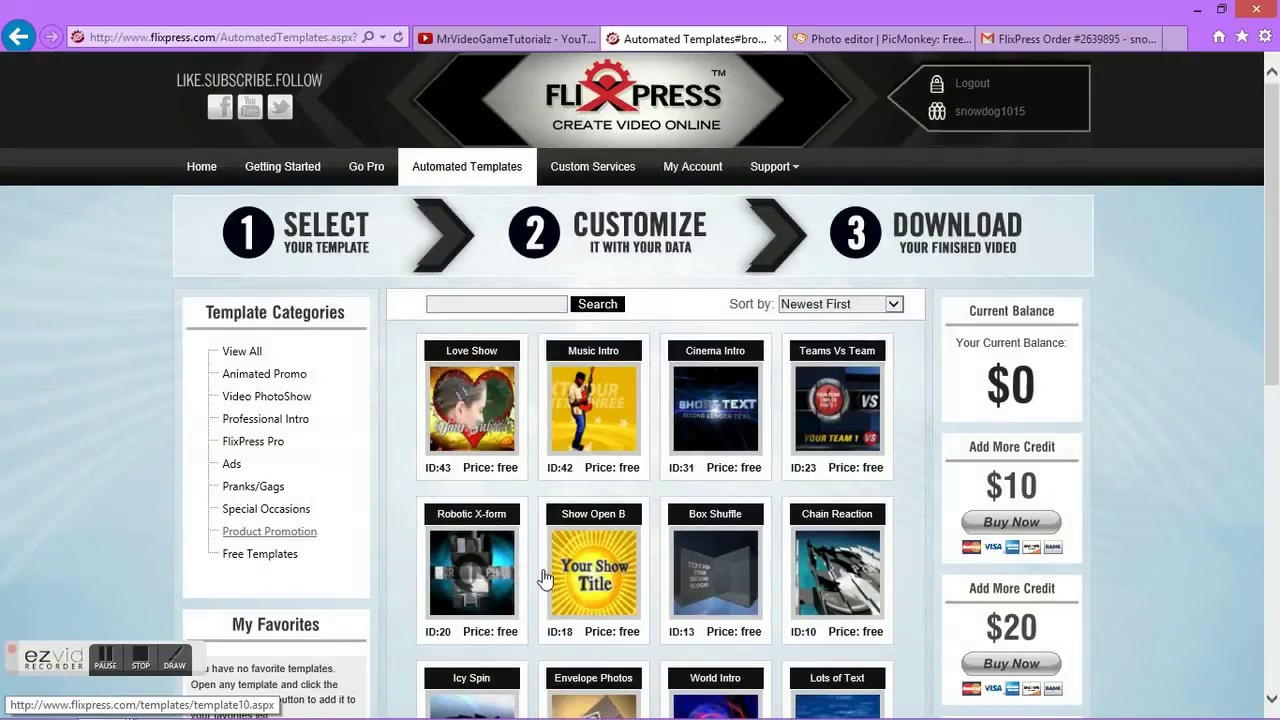
- Preview the Robotic X-form and the 19-second Chain Reaction T10 templates
{"action": "left_click", "coordinate": [475, 572]}
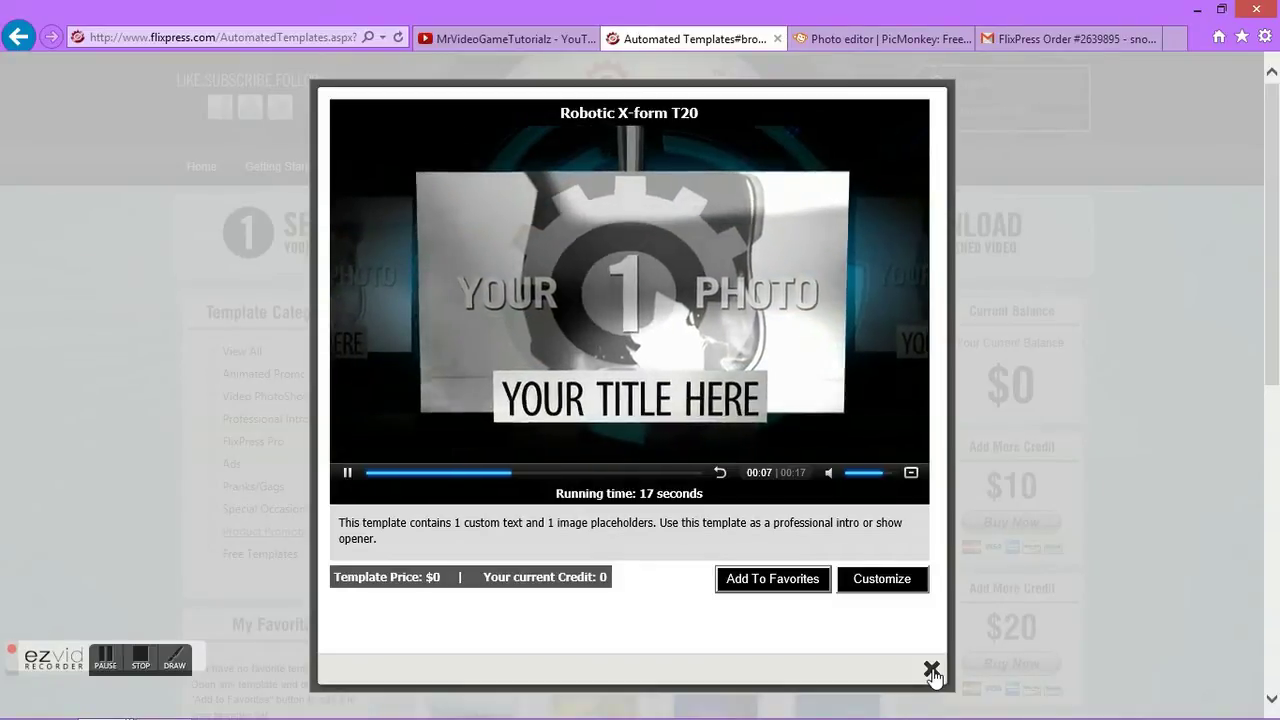
{"action": "left_click", "coordinate": [931, 669]}
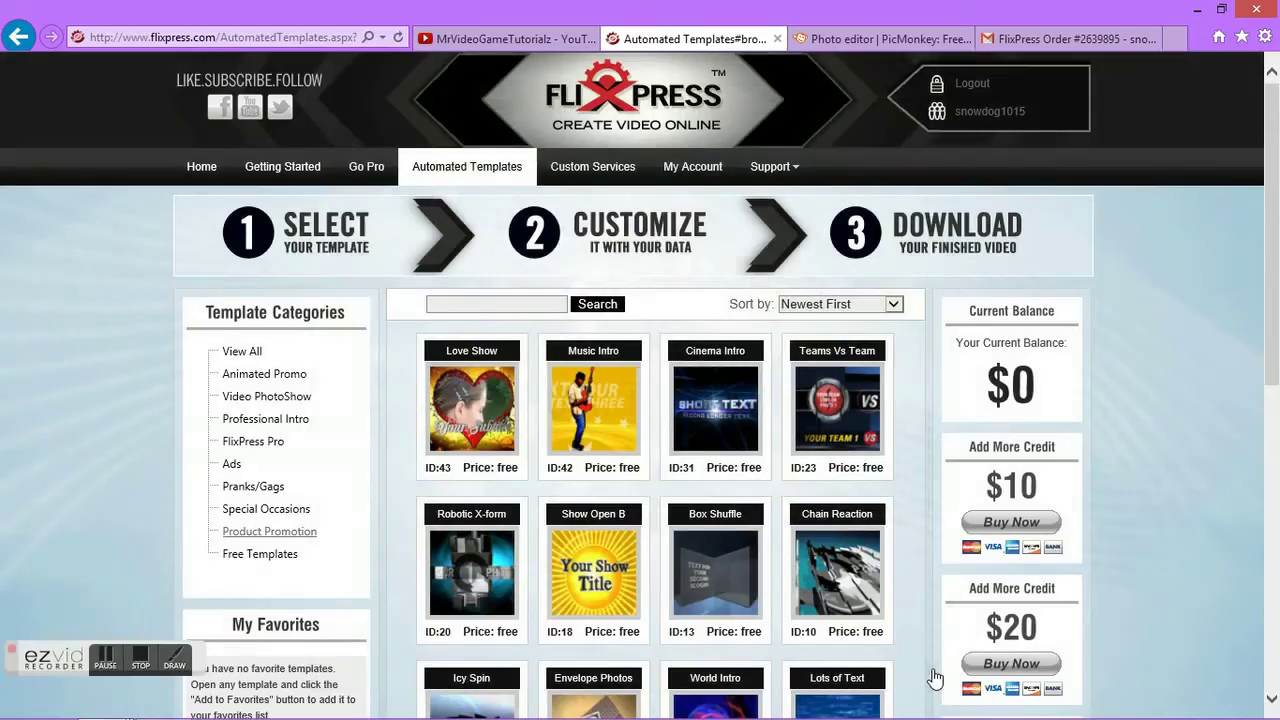
{"action": "left_click", "coordinate": [834, 596]}
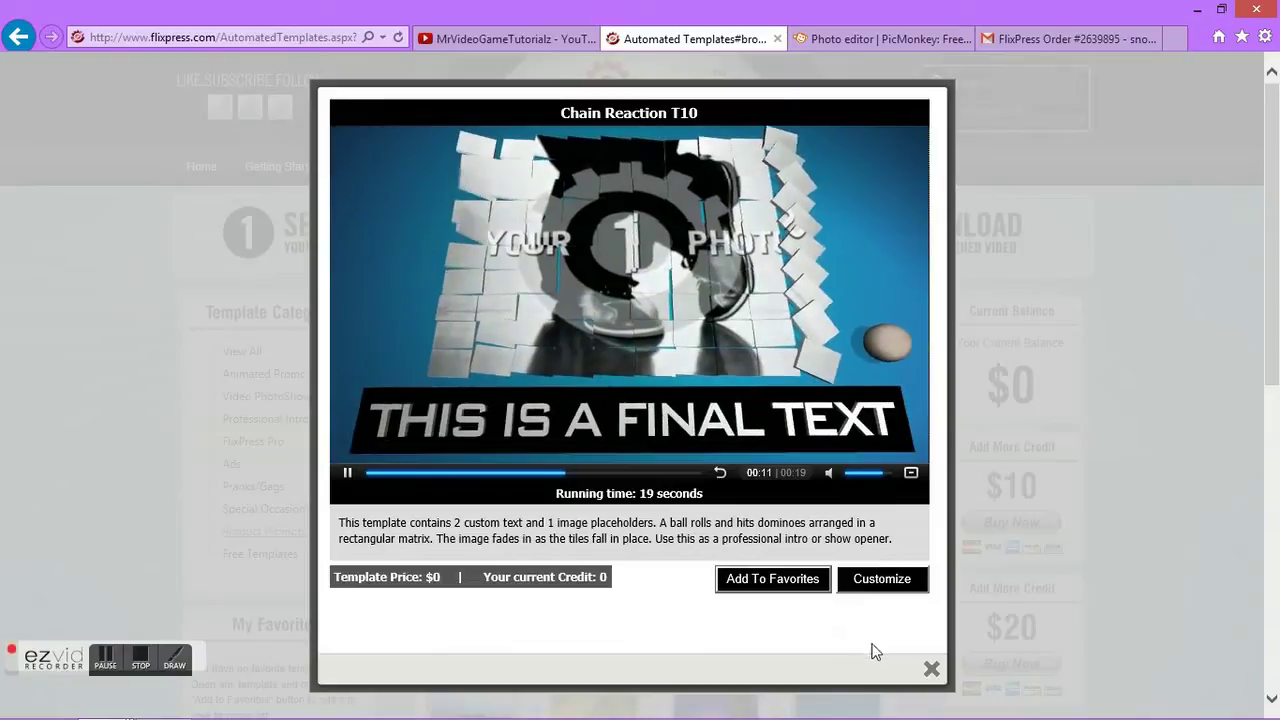
{"action": "left_click", "coordinate": [931, 669]}
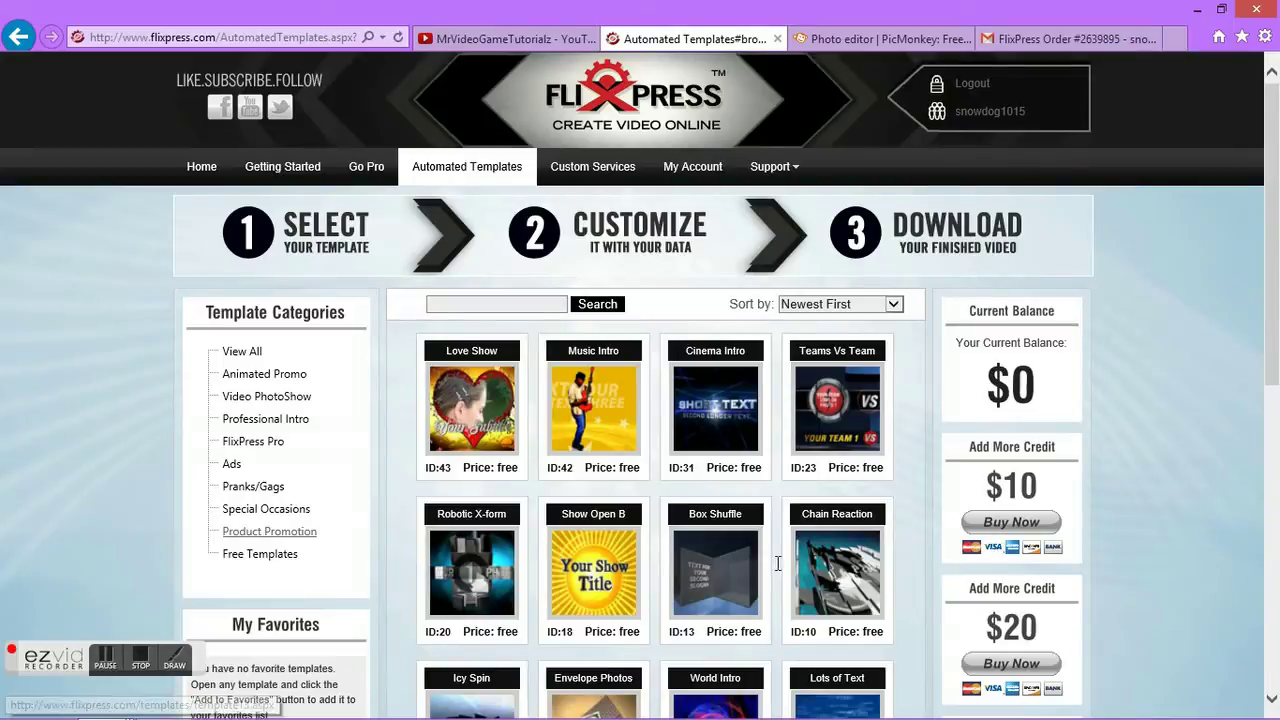
- Choose the free World Intro T2 template, agree to the terms and reach the Step 3 Customize form
{"action": "left_click_drag", "start_coordinate": [1270, 175], "coordinate": [1260, 289]}
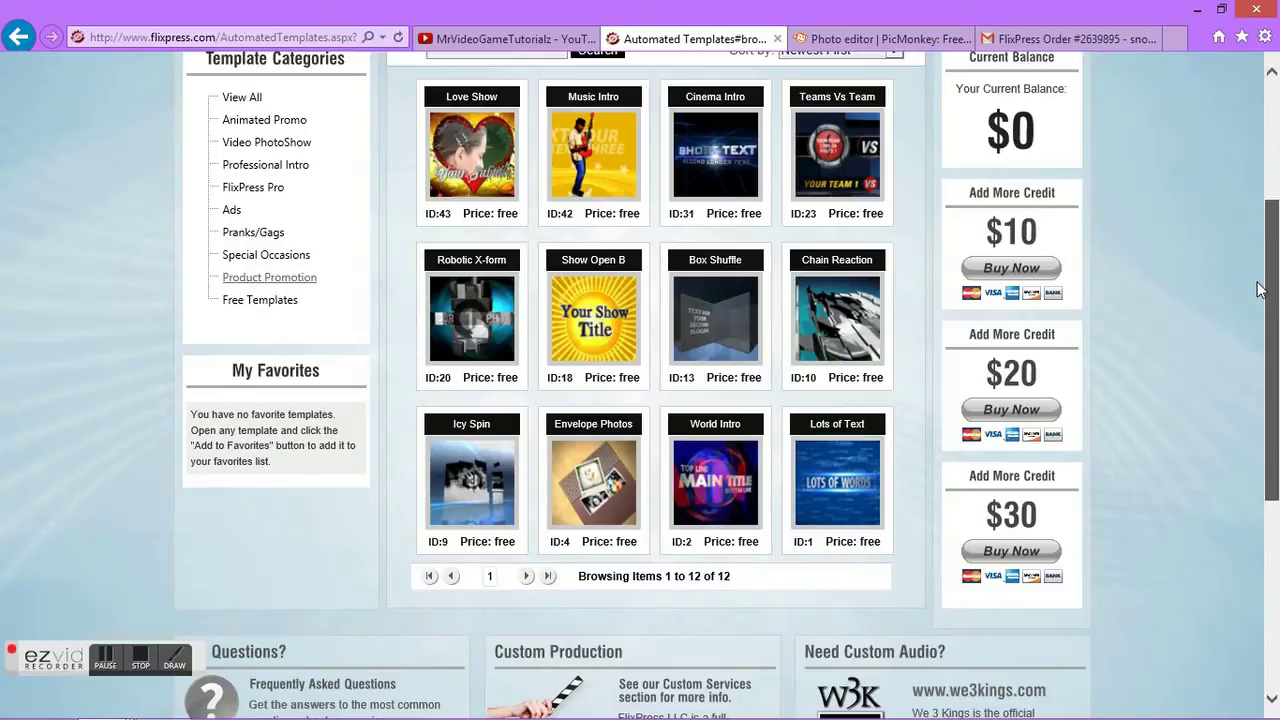
{"action": "left_click_drag", "start_coordinate": [1260, 289], "coordinate": [1256, 274]}
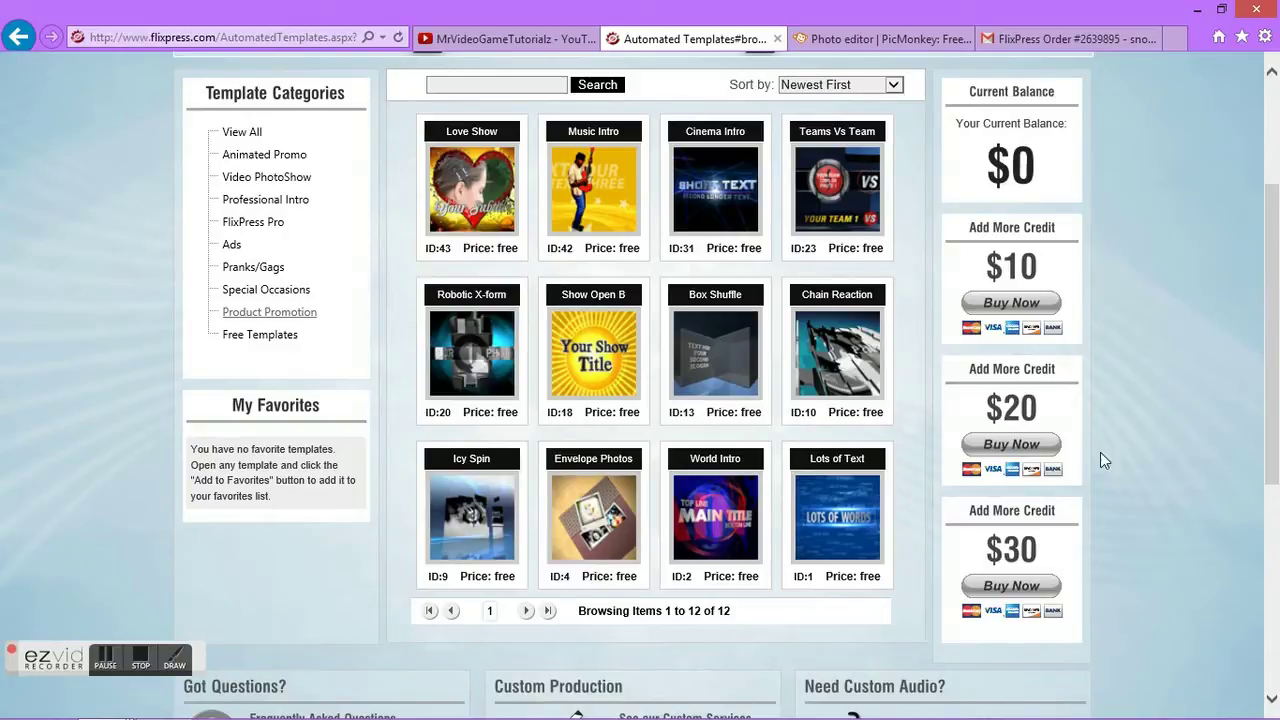
{"action": "left_click", "coordinate": [714, 525]}
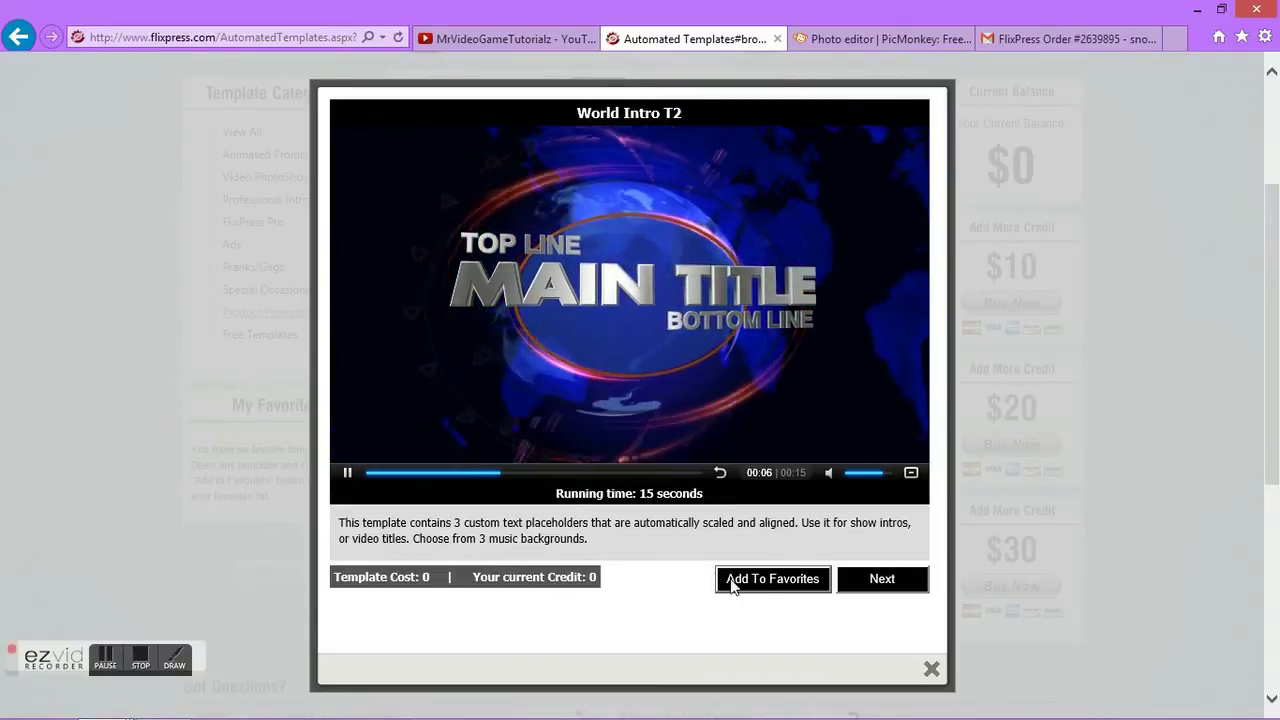
{"action": "left_click", "coordinate": [877, 582]}
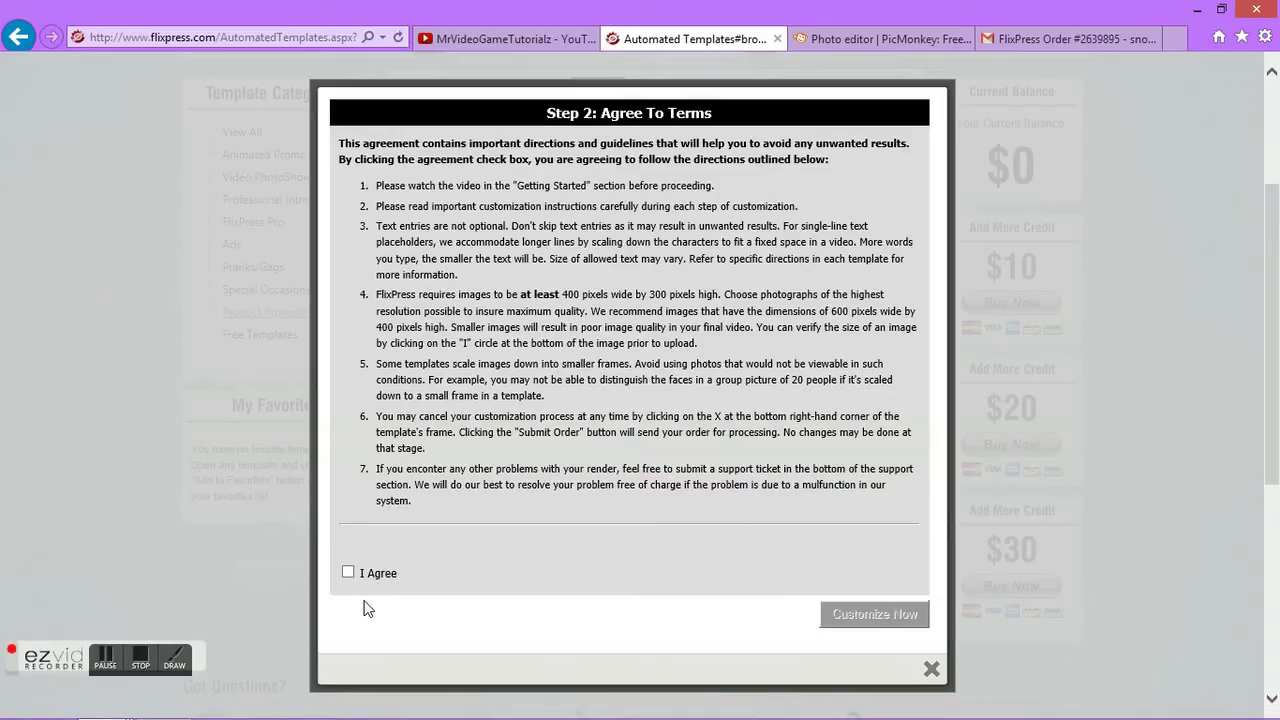
{"action": "left_click", "coordinate": [350, 574]}
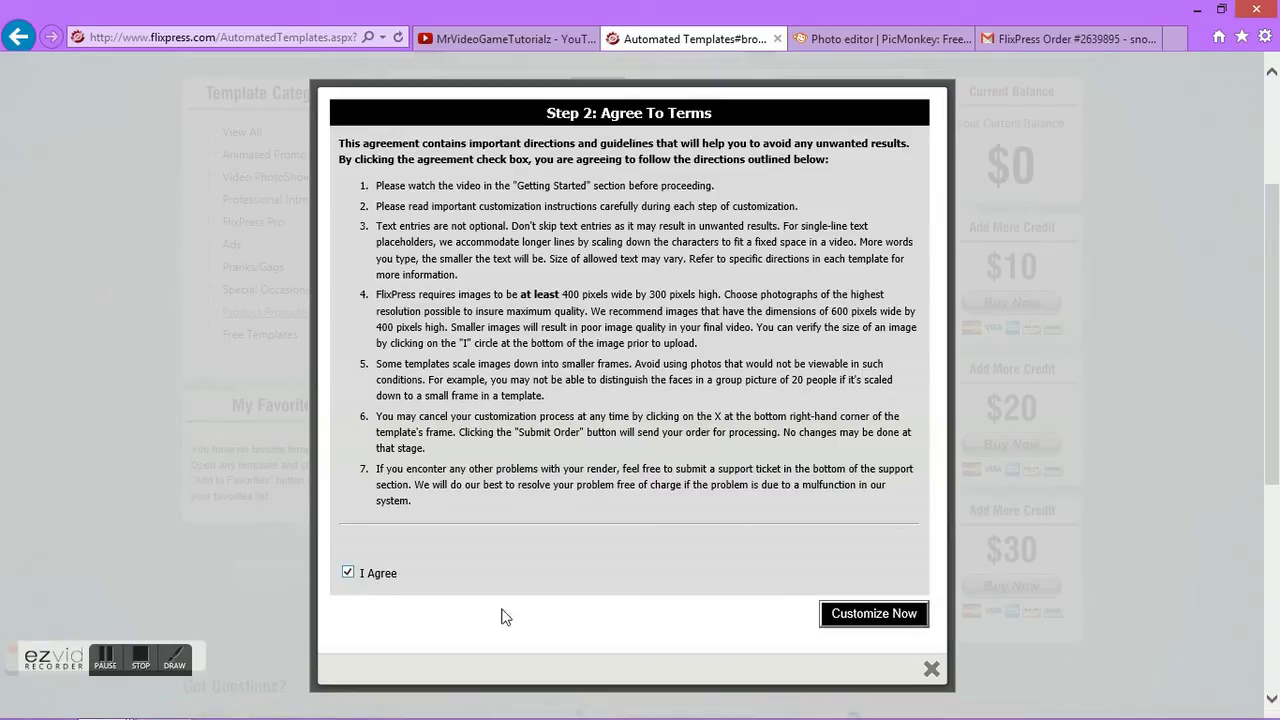
{"action": "left_click", "coordinate": [874, 614]}
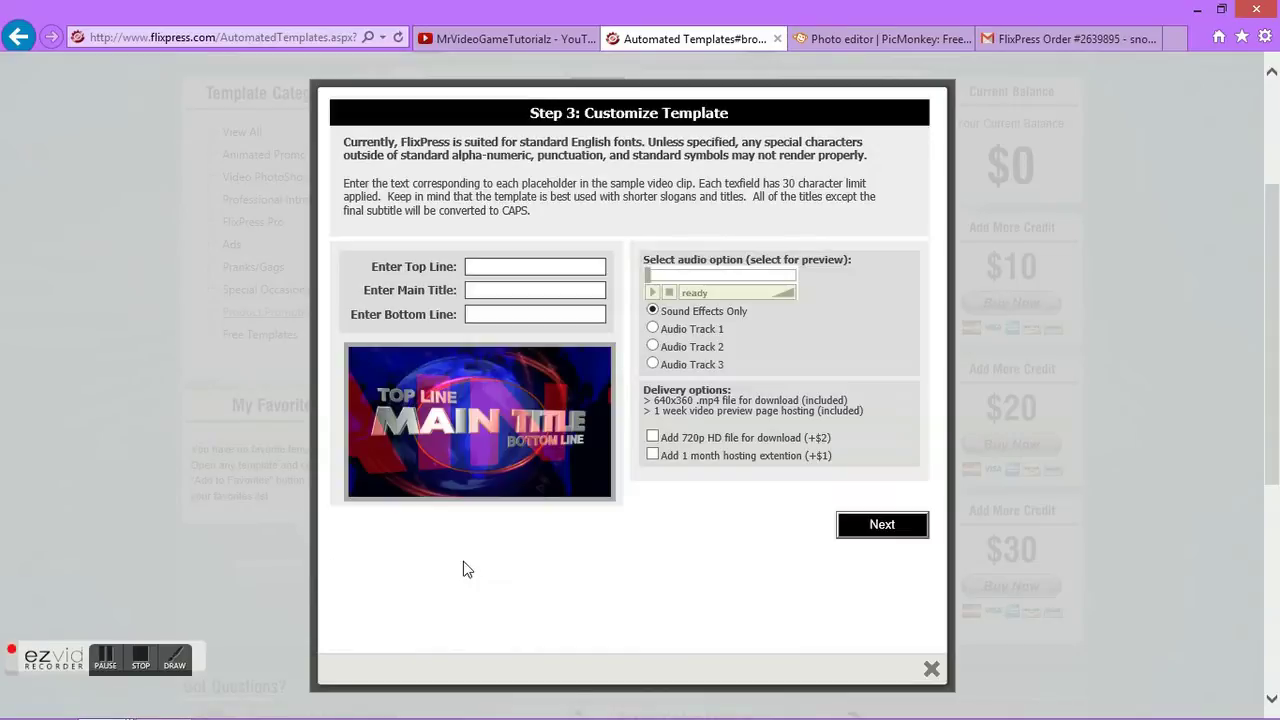
- Enter Welcome, World News and Now as the lines, and pick Audio Track 1 after trying Tracks 2 and 3
{"action": "left_click", "coordinate": [532, 271]}
{"action": "type", "text": "Welcome"}
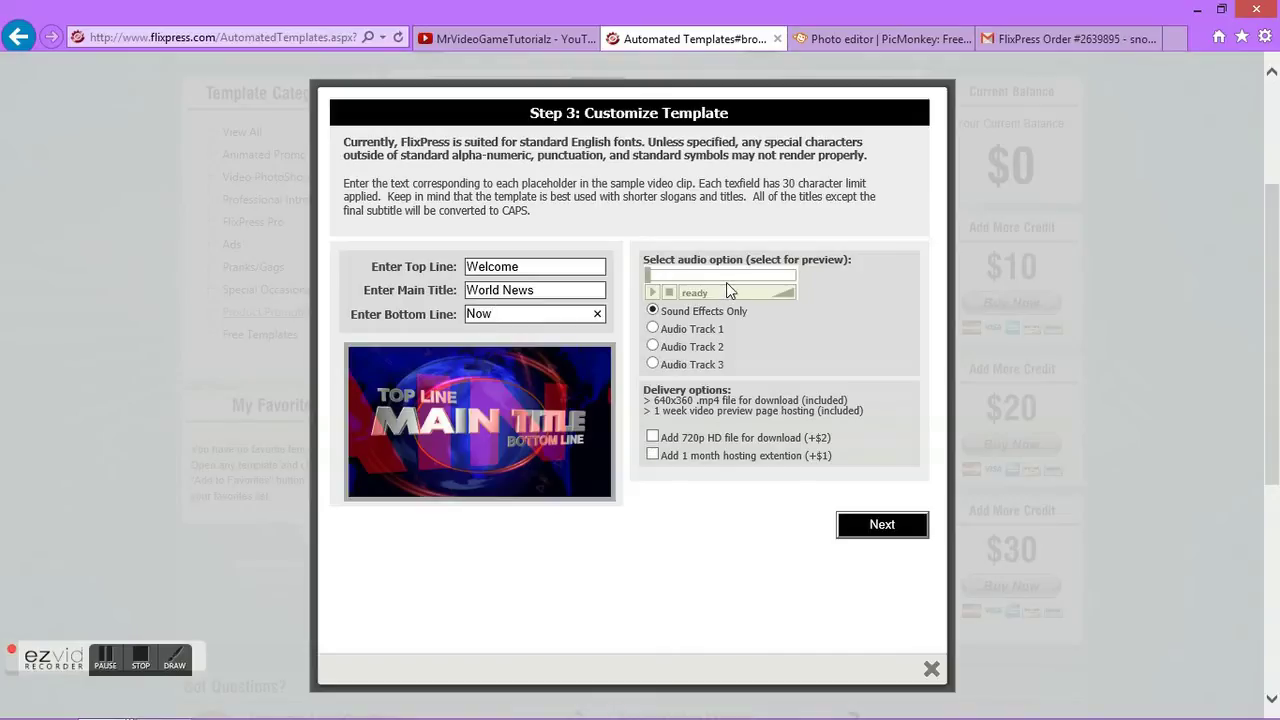
{"action": "left_click", "coordinate": [652, 347]}
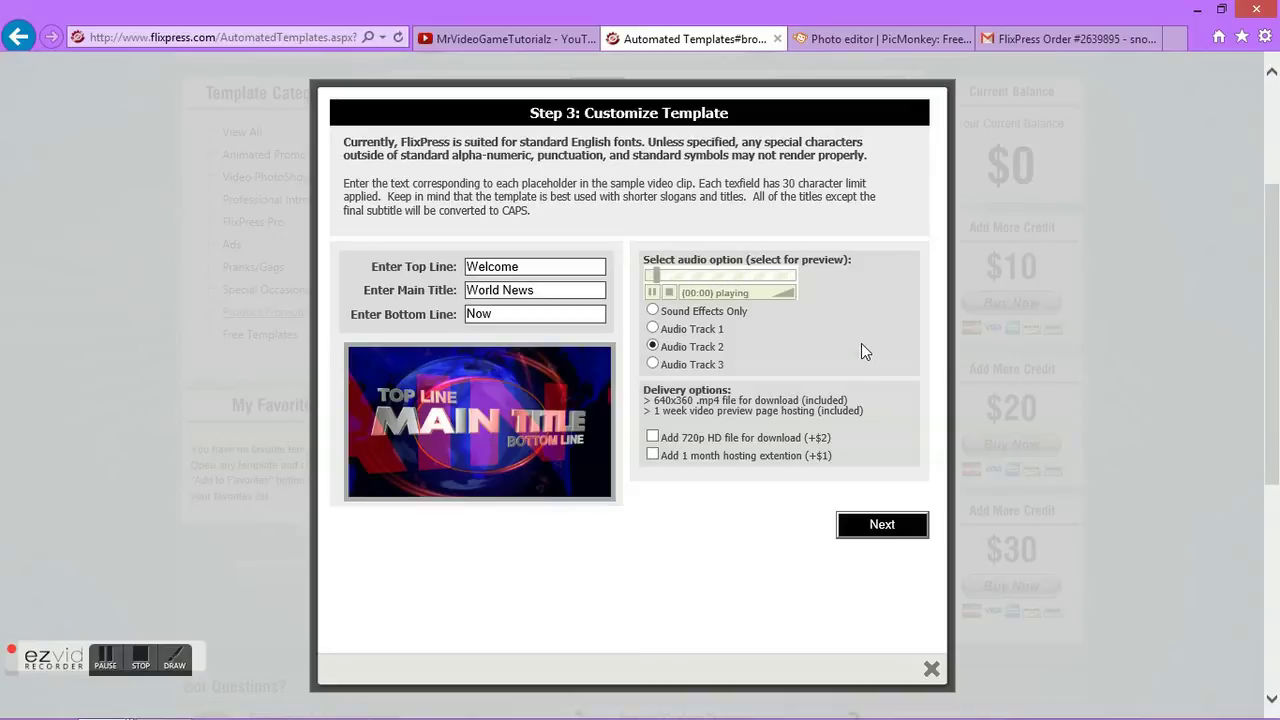
{"action": "left_click", "coordinate": [653, 330]}
{"action": "left_click", "coordinate": [653, 365]}
{"action": "left_click", "coordinate": [654, 330]}
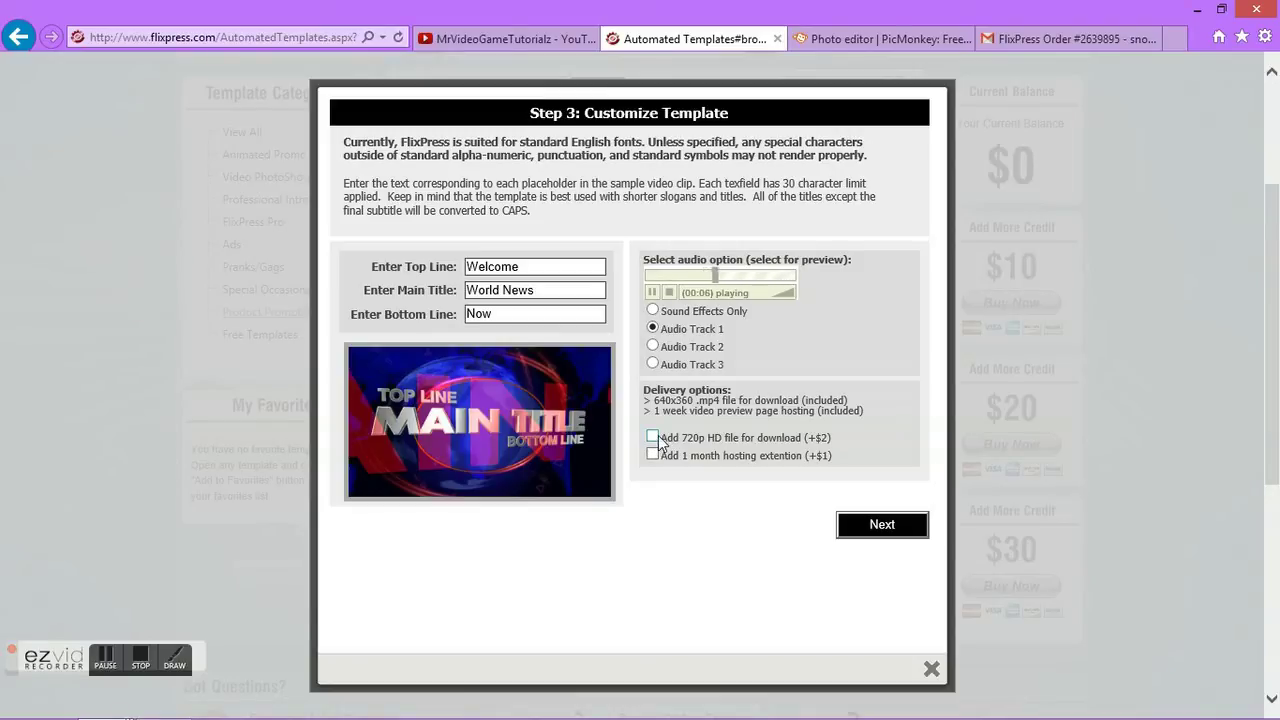
- Review and submit the $0 World Intro order, then close the Thank you confirmation
{"action": "left_click", "coordinate": [882, 525]}
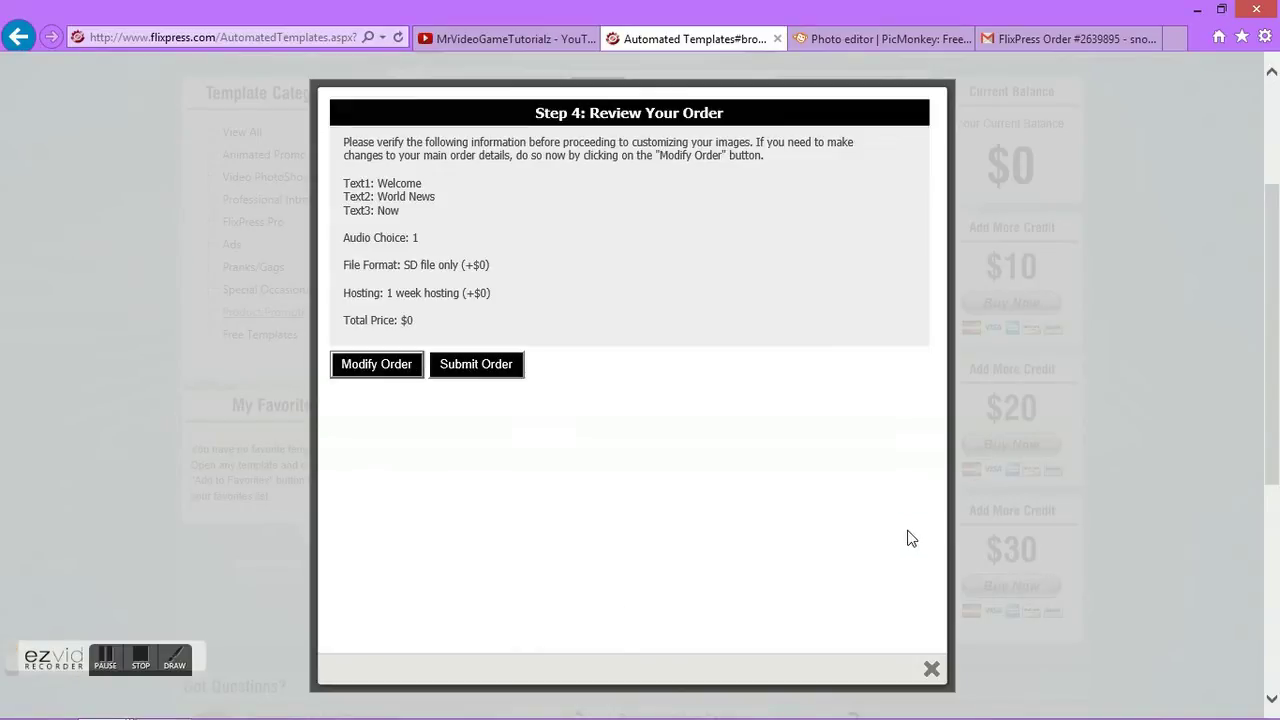
{"action": "left_click", "coordinate": [470, 366]}
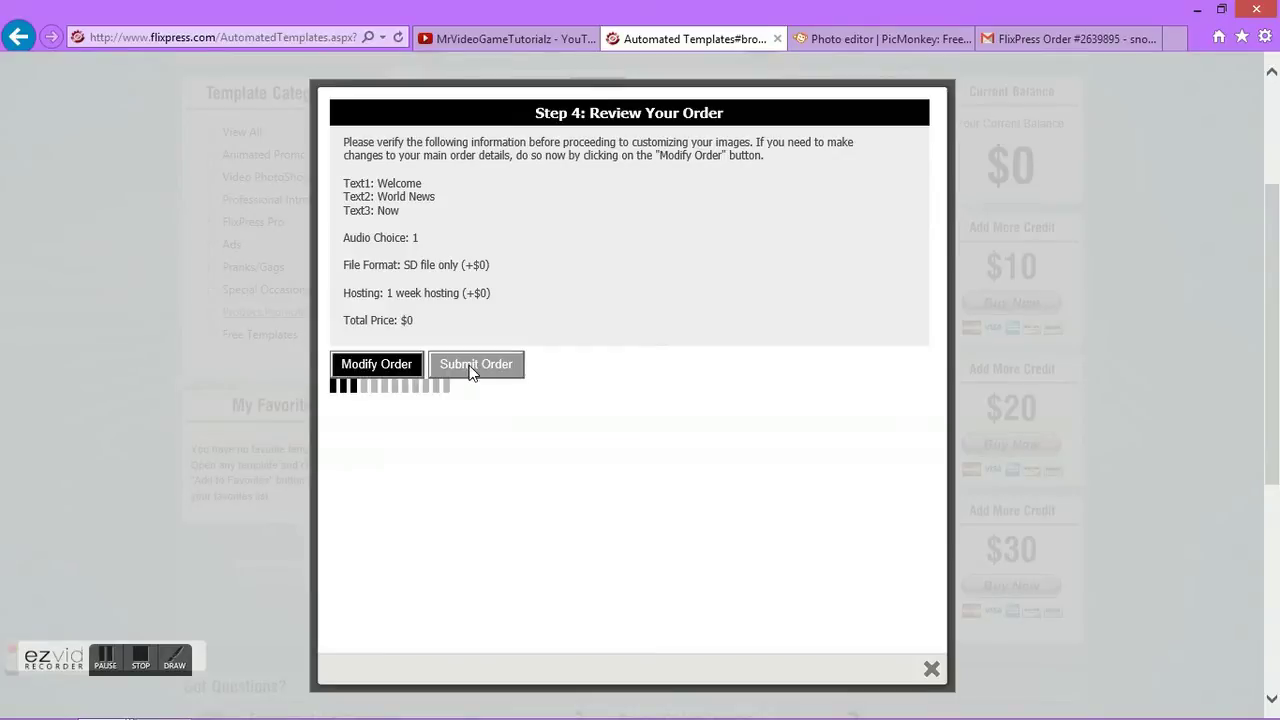
{"action": "left_click", "coordinate": [931, 670]}
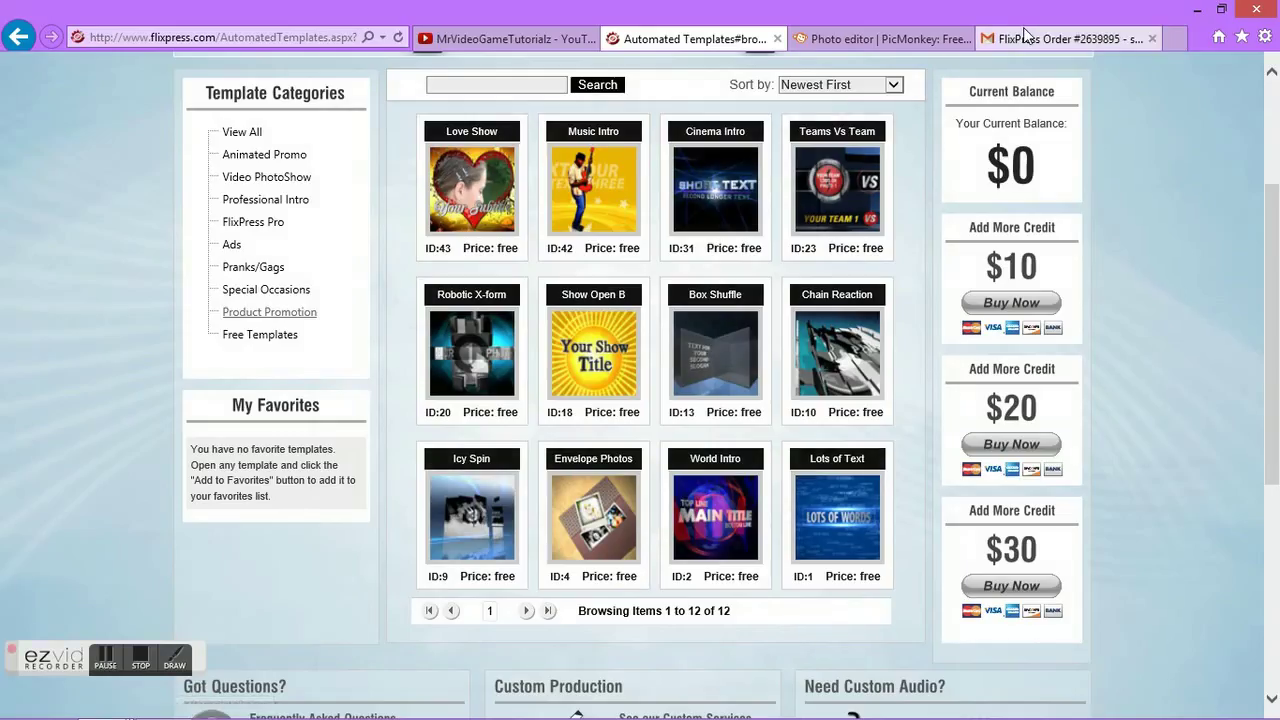
- Refresh Gmail and open the latest FlixPress order email saying the video is ready for download
{"action": "left_click", "coordinate": [1027, 37]}
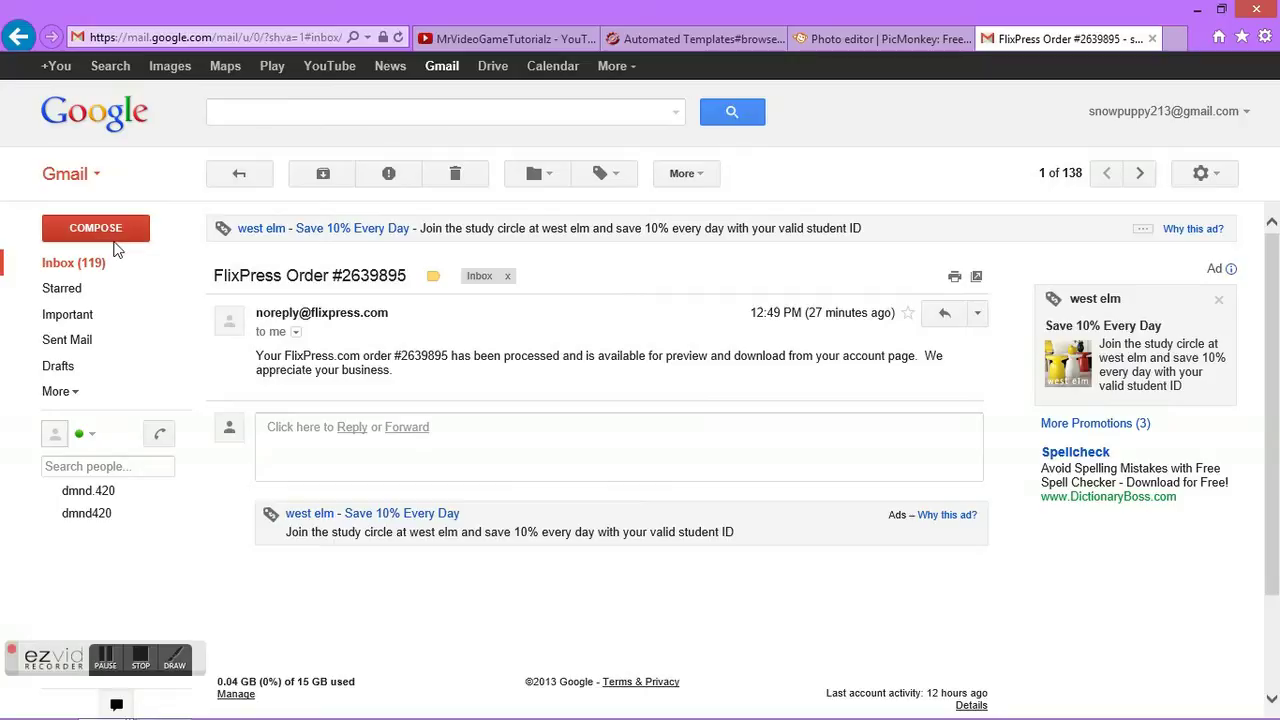
{"action": "left_click", "coordinate": [86, 266]}
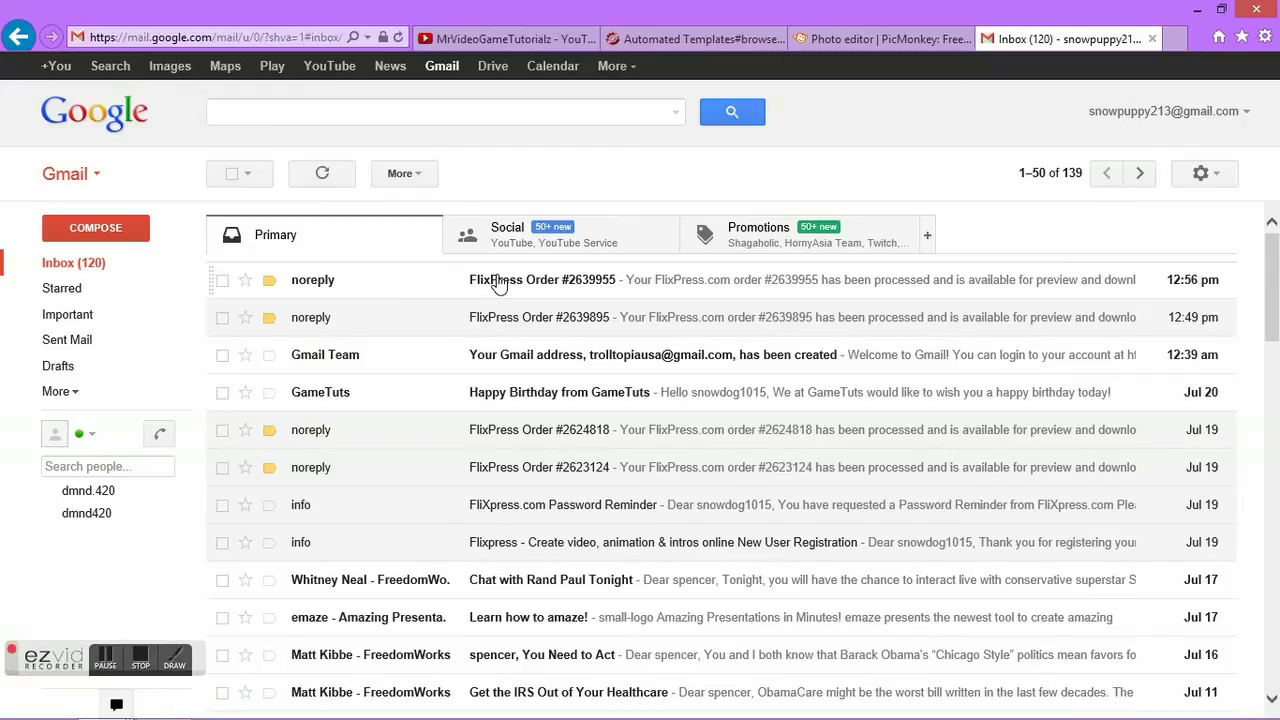
{"action": "left_click", "coordinate": [498, 283]}
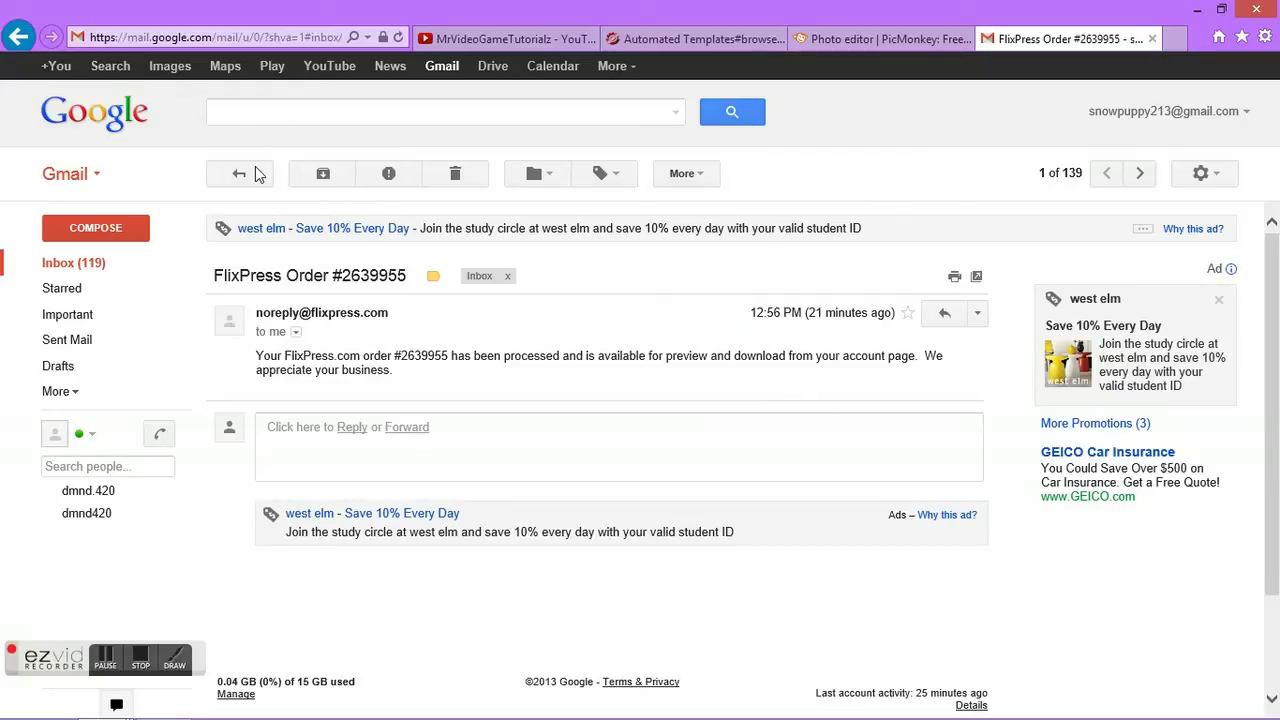
{"action": "left_click", "coordinate": [399, 37]}
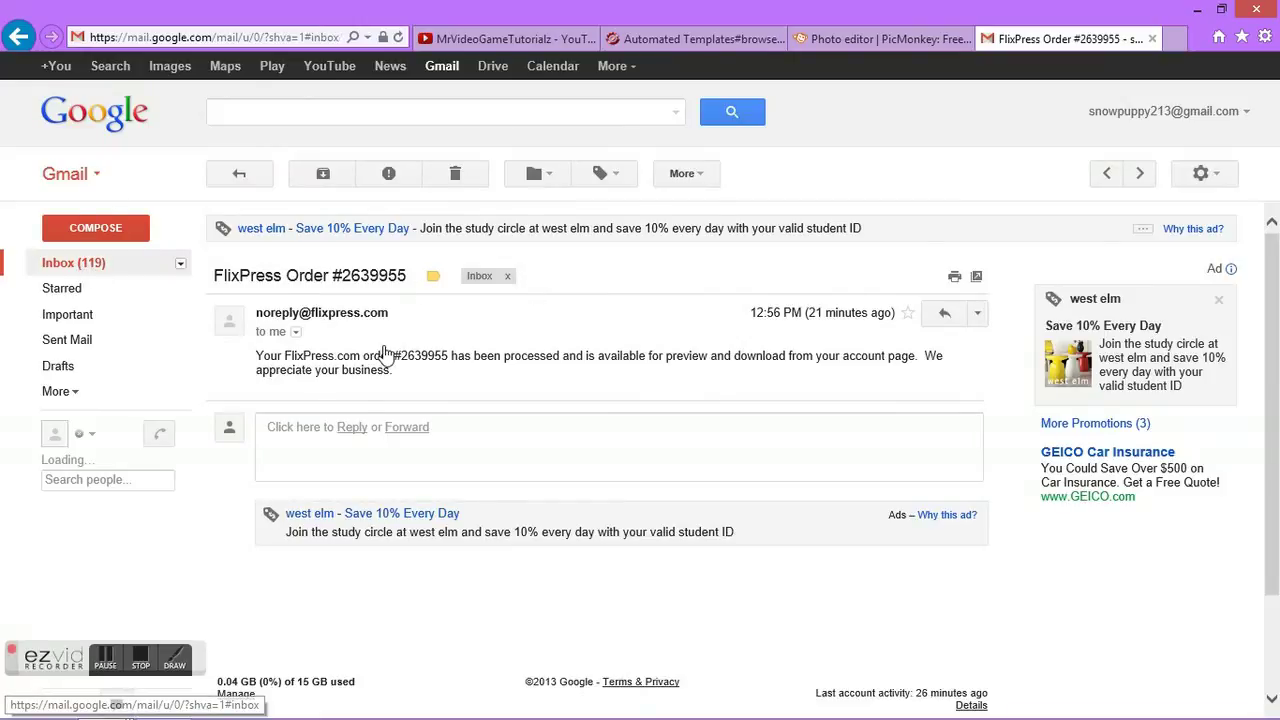
{"action": "key", "text": "u"}
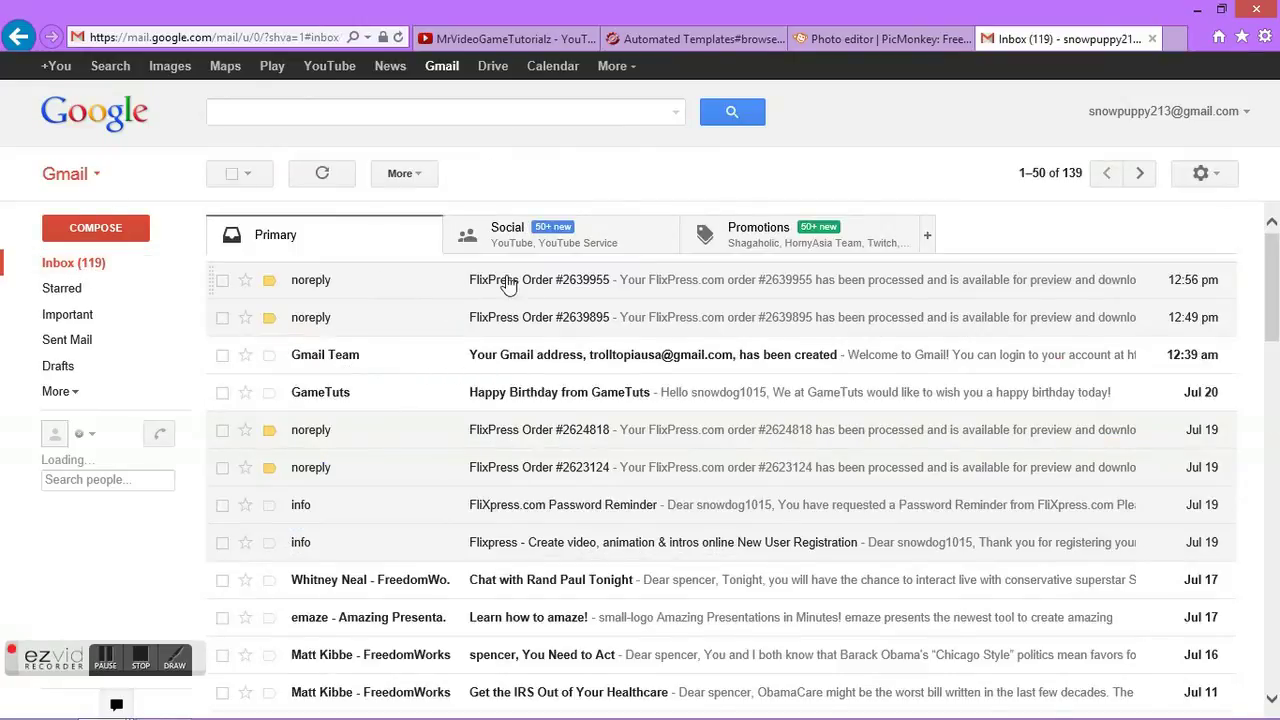
{"action": "left_click", "coordinate": [745, 287]}
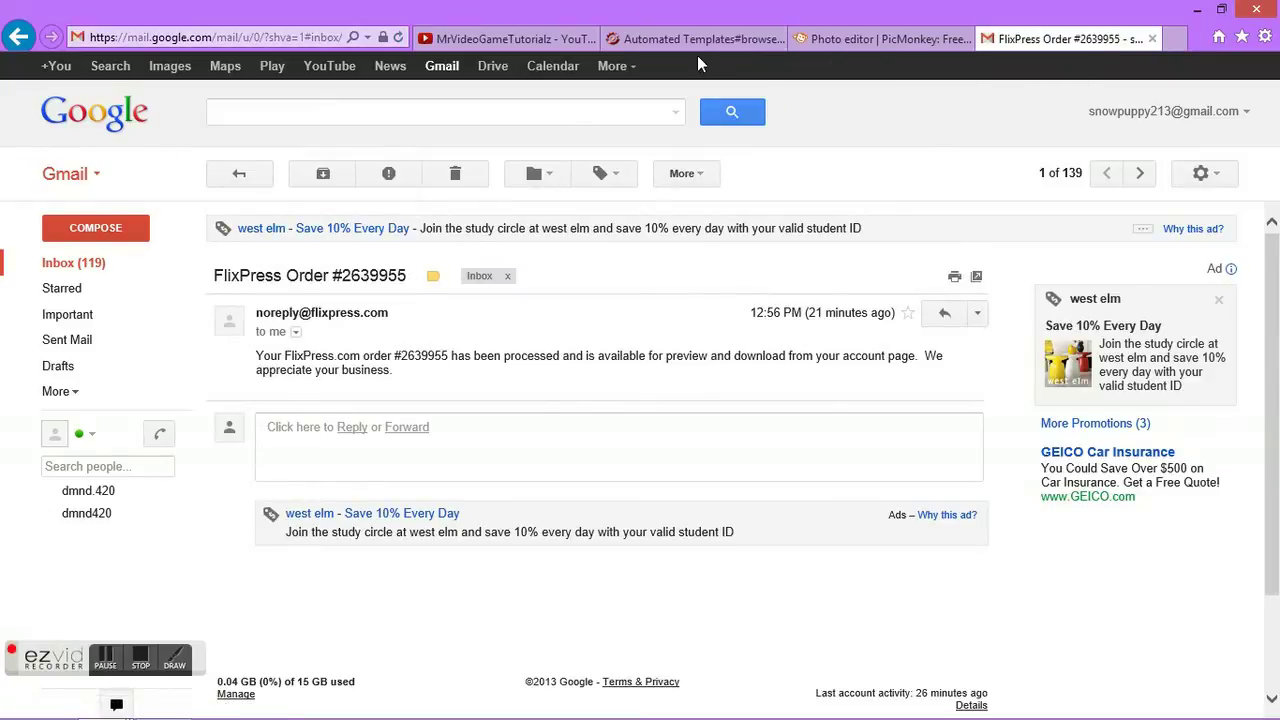
- Back in FlixPress, preview and close the free 15-second Teams Vs Team T23 template
{"action": "left_click", "coordinate": [660, 42]}
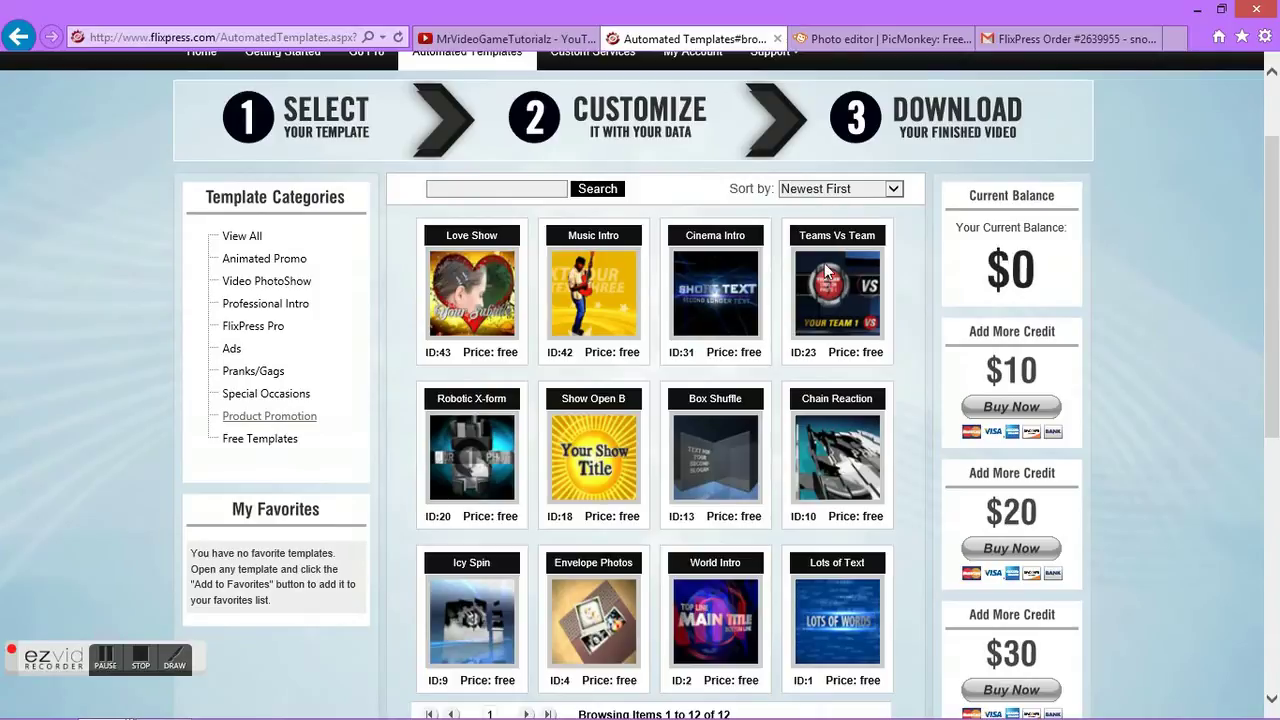
{"action": "left_click", "coordinate": [829, 292]}
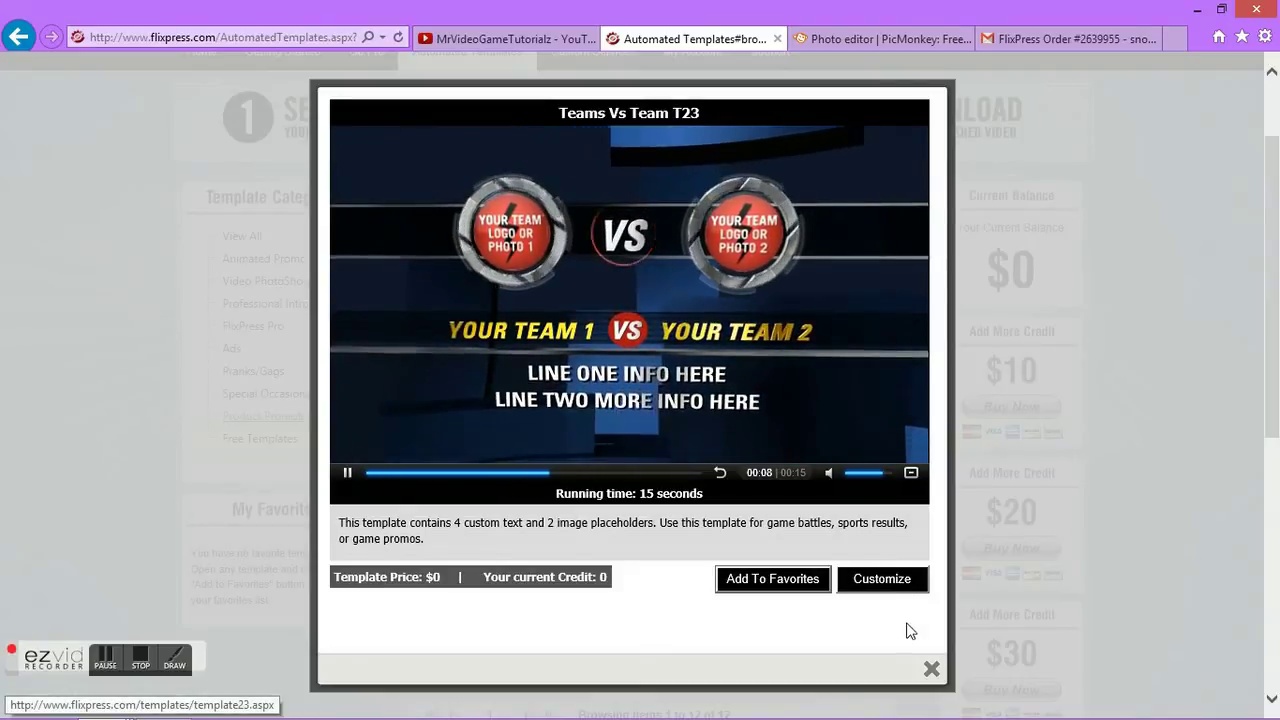
{"action": "left_click", "coordinate": [932, 668]}
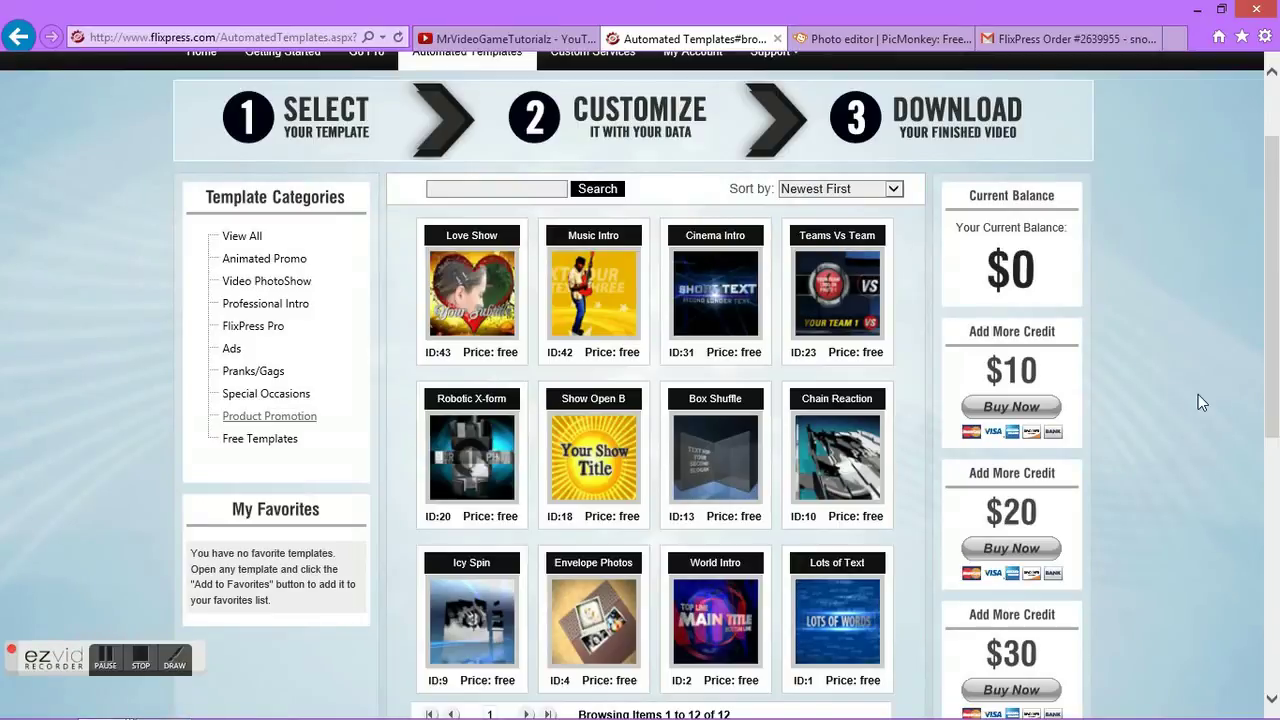
{"action": "scroll", "coordinate": [1268, 138], "scroll_direction": "up", "scroll_amount": 2}
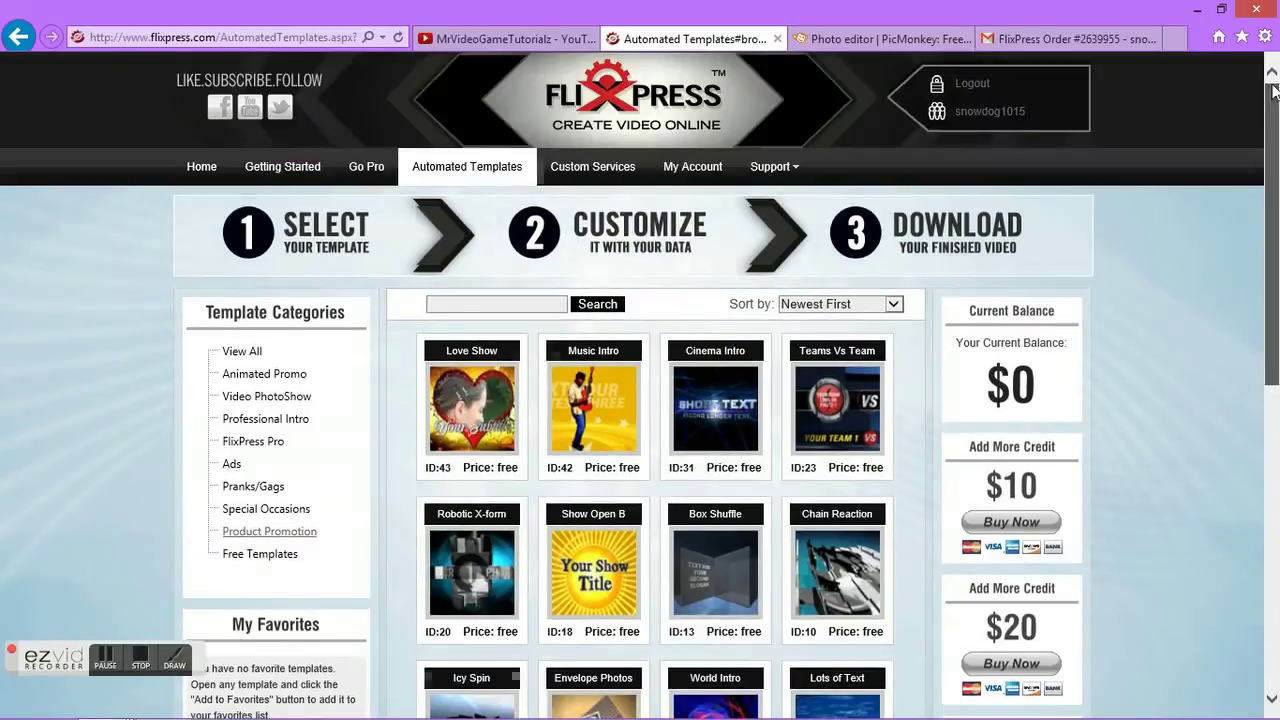
- Open My Account orders and play, then close, the Troll Town order's preview
{"action": "left_click", "coordinate": [688, 172]}
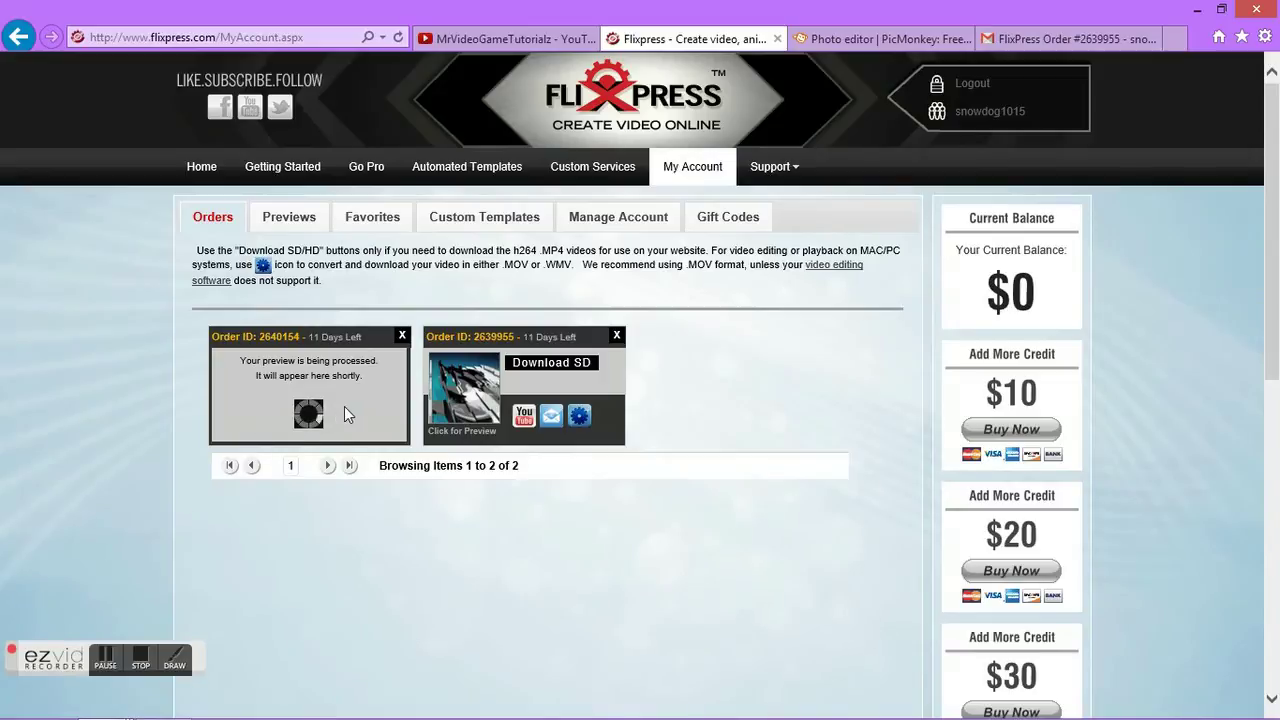
{"action": "left_click", "coordinate": [466, 390]}
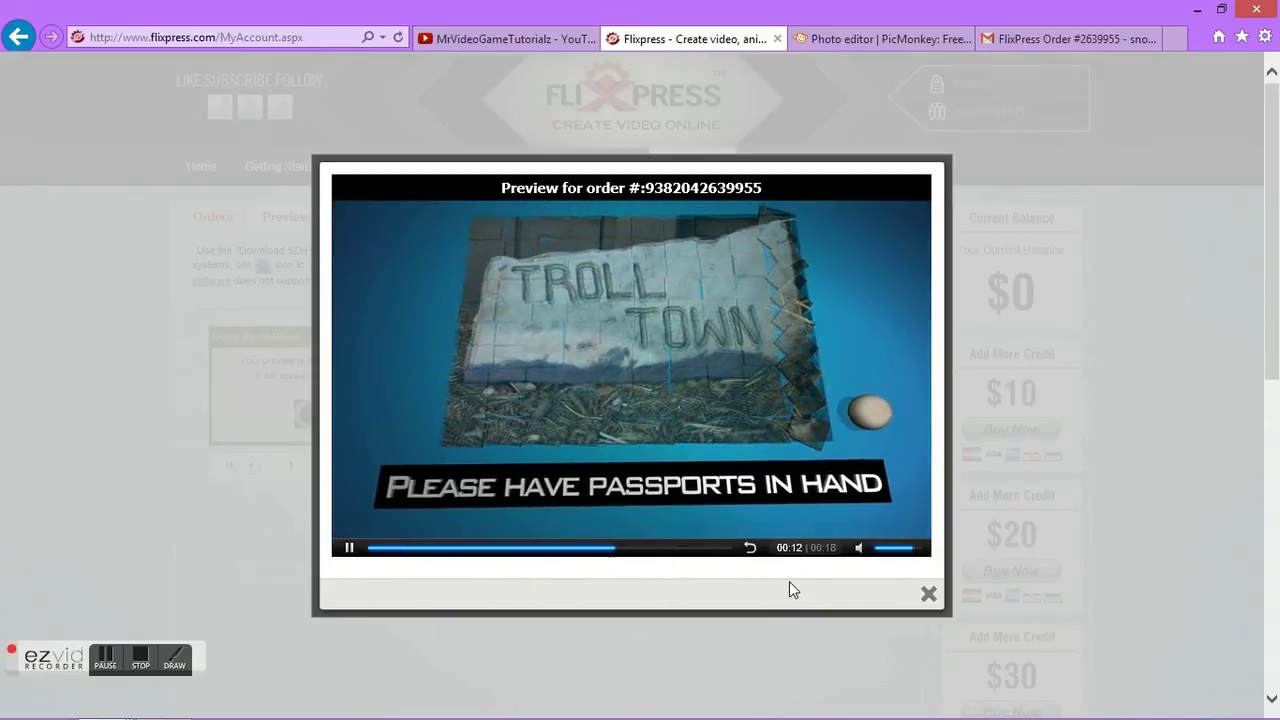
{"action": "left_click", "coordinate": [928, 595]}
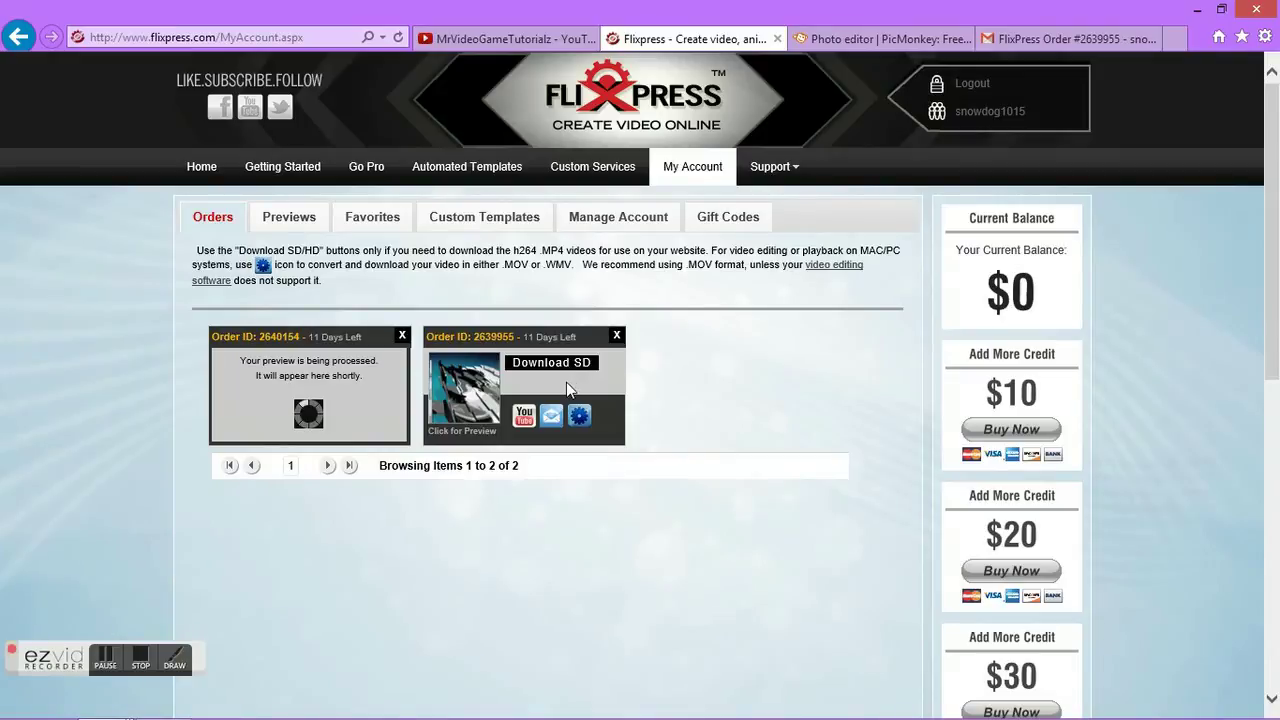
- Play the downloaded 3,481 KB Troll Town MP4 from Downloads, then return to the FlixPress orders page
{"action": "mouse_move", "coordinate": [165, 710]}
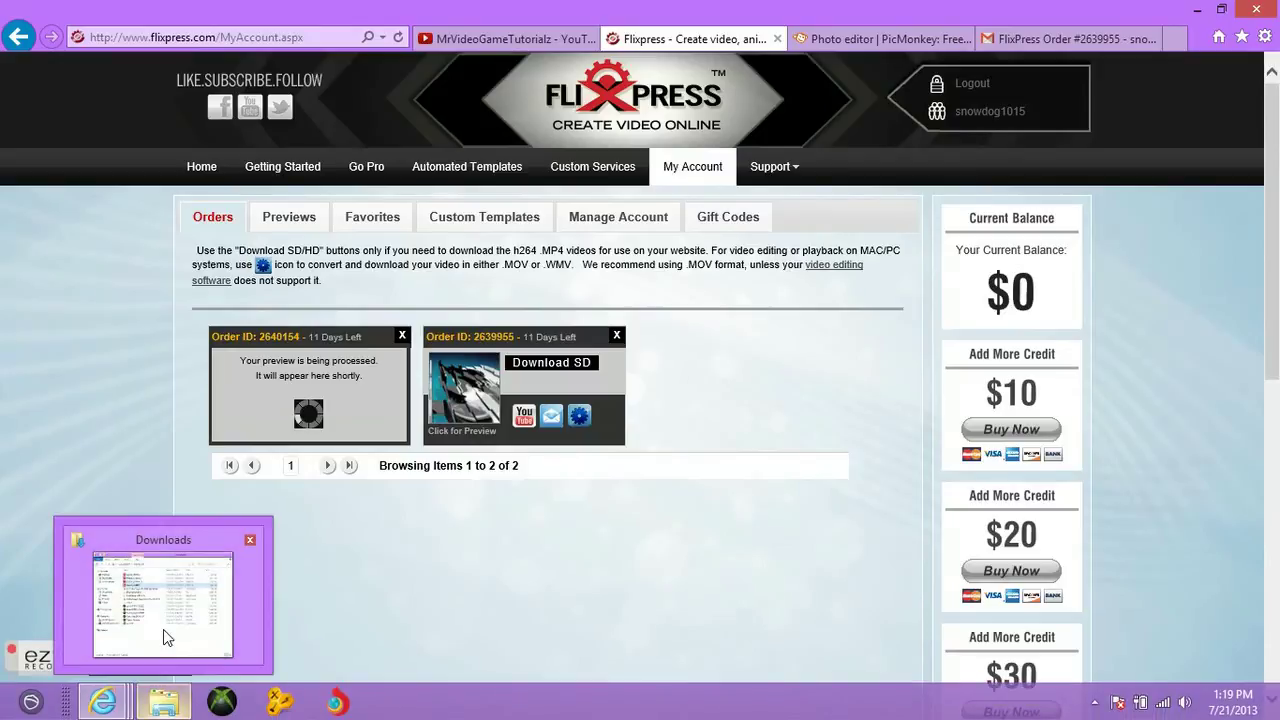
{"action": "mouse_move", "coordinate": [163, 629]}
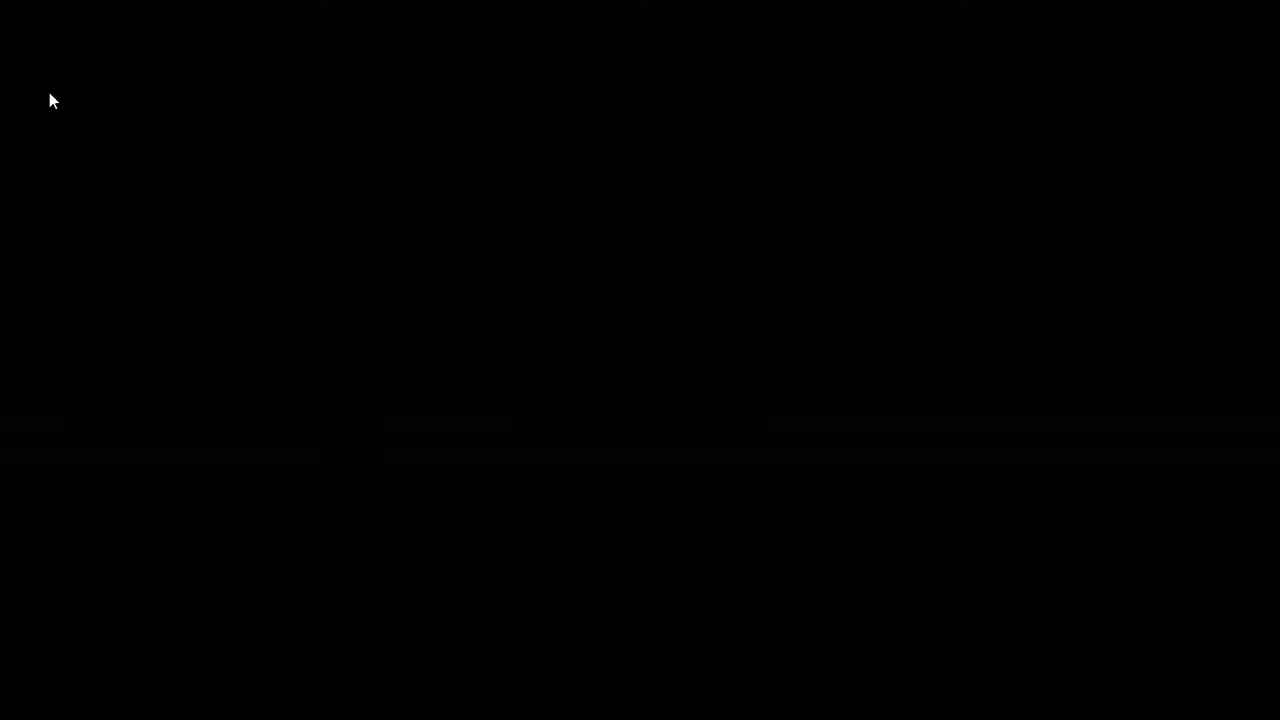
{"action": "mouse_move", "coordinate": [3, 4]}
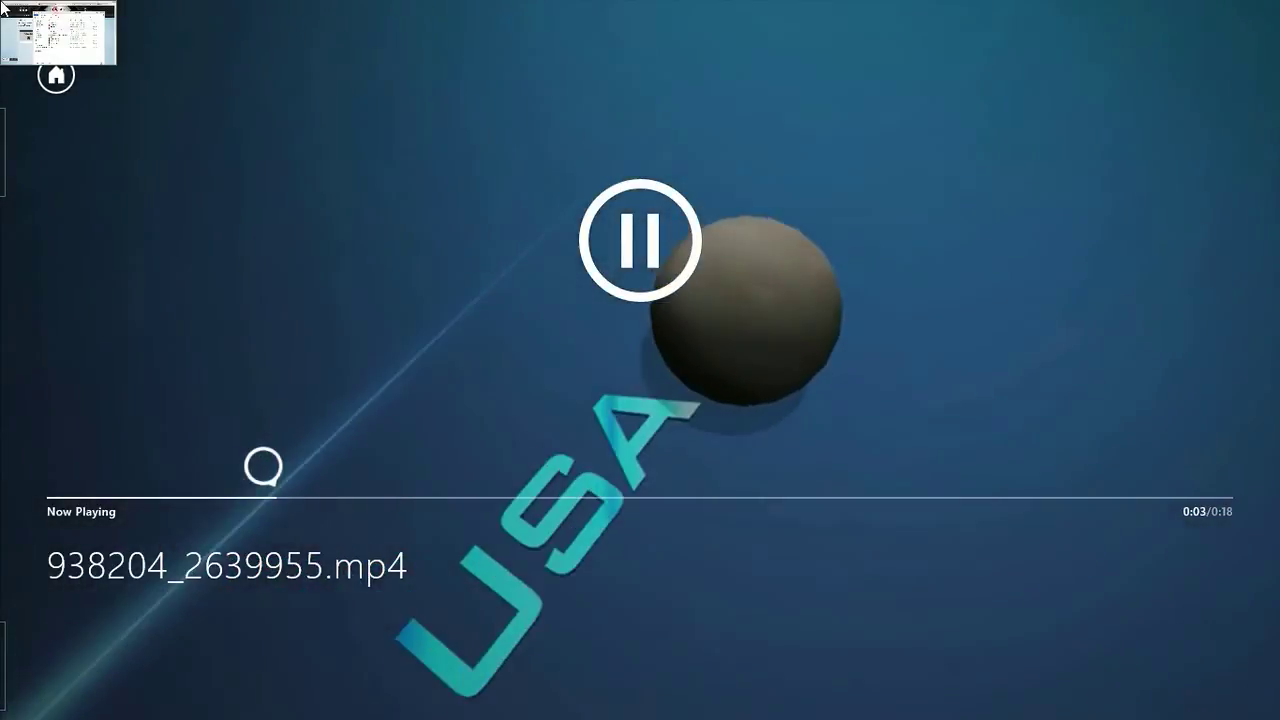
{"action": "left_click", "coordinate": [3, 4]}
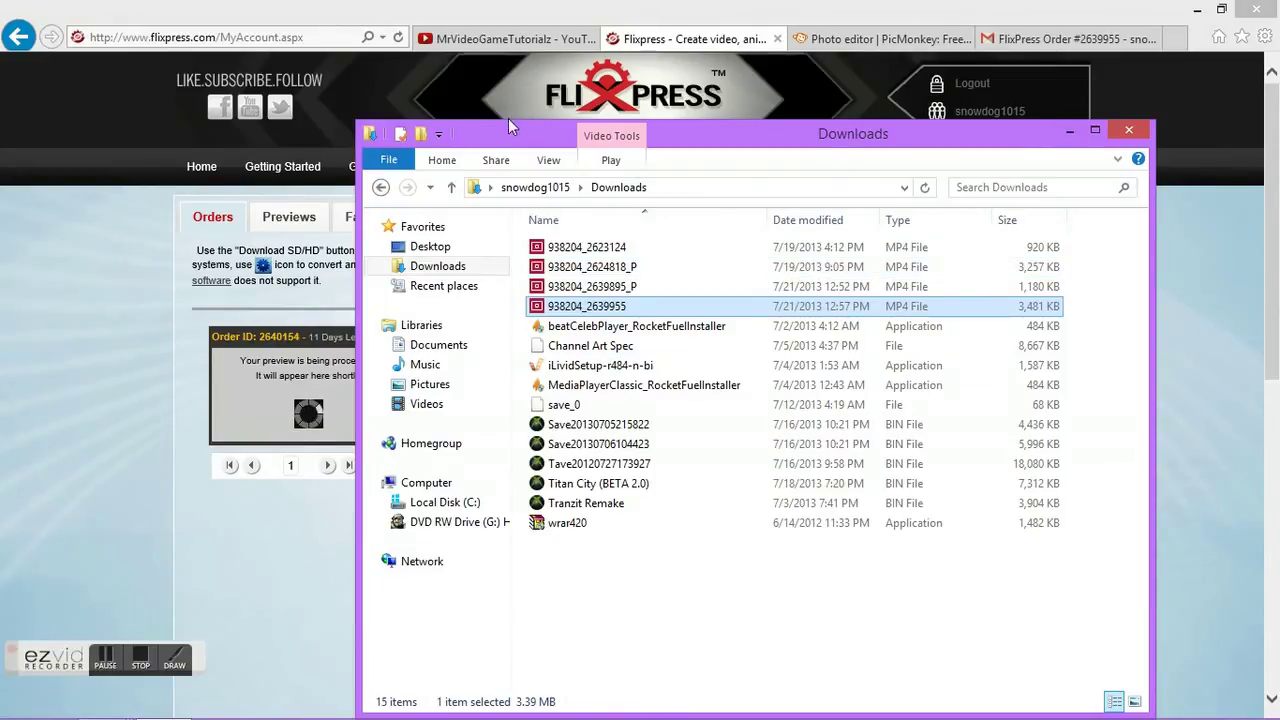
{"action": "left_click", "coordinate": [514, 86]}
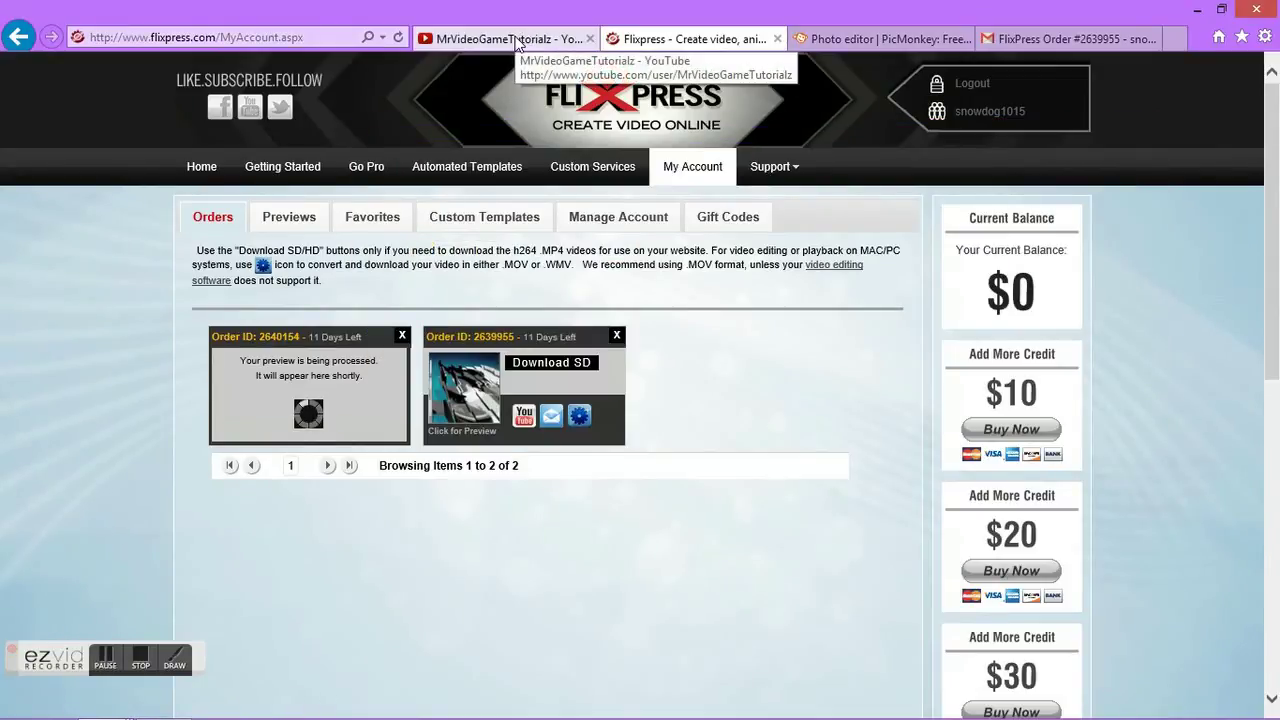
- Load the YouTube upload page, then return to the FlixPress My Account orders
{"action": "left_click", "coordinate": [516, 40]}
{"action": "left_click_drag", "start_coordinate": [1240, 176], "coordinate": [813, 80]}
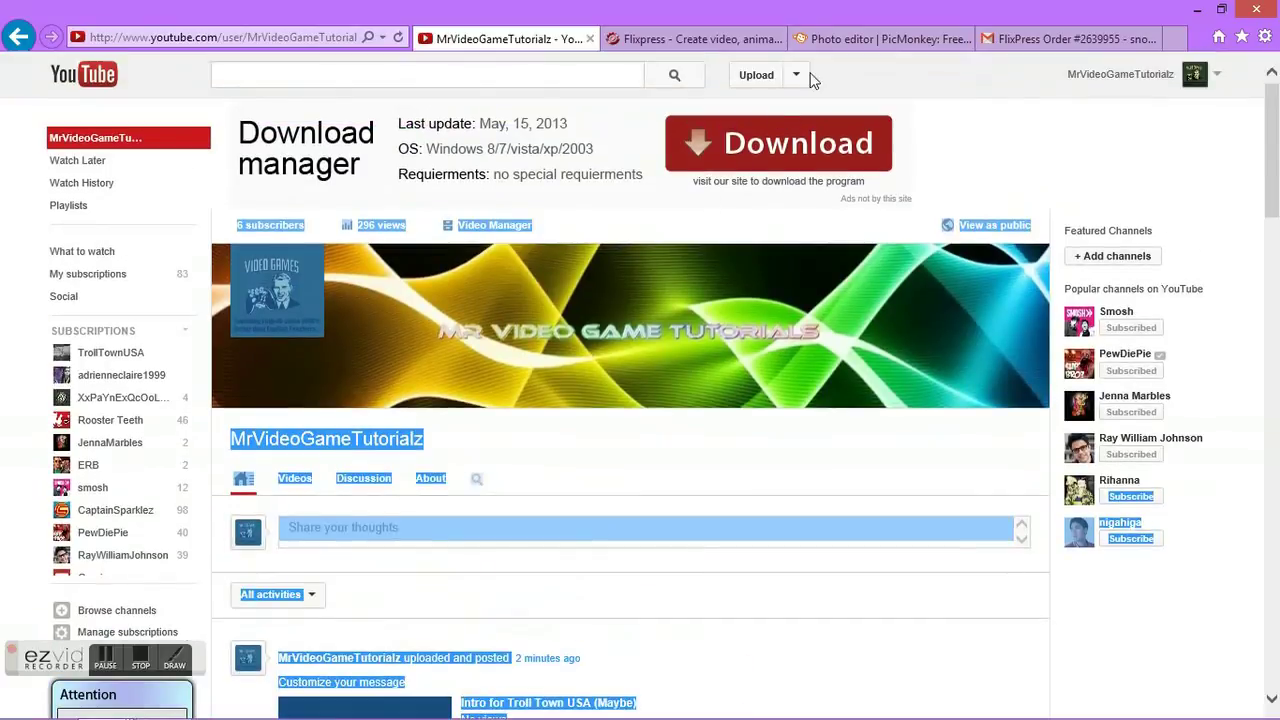
{"action": "left_click", "coordinate": [752, 80]}
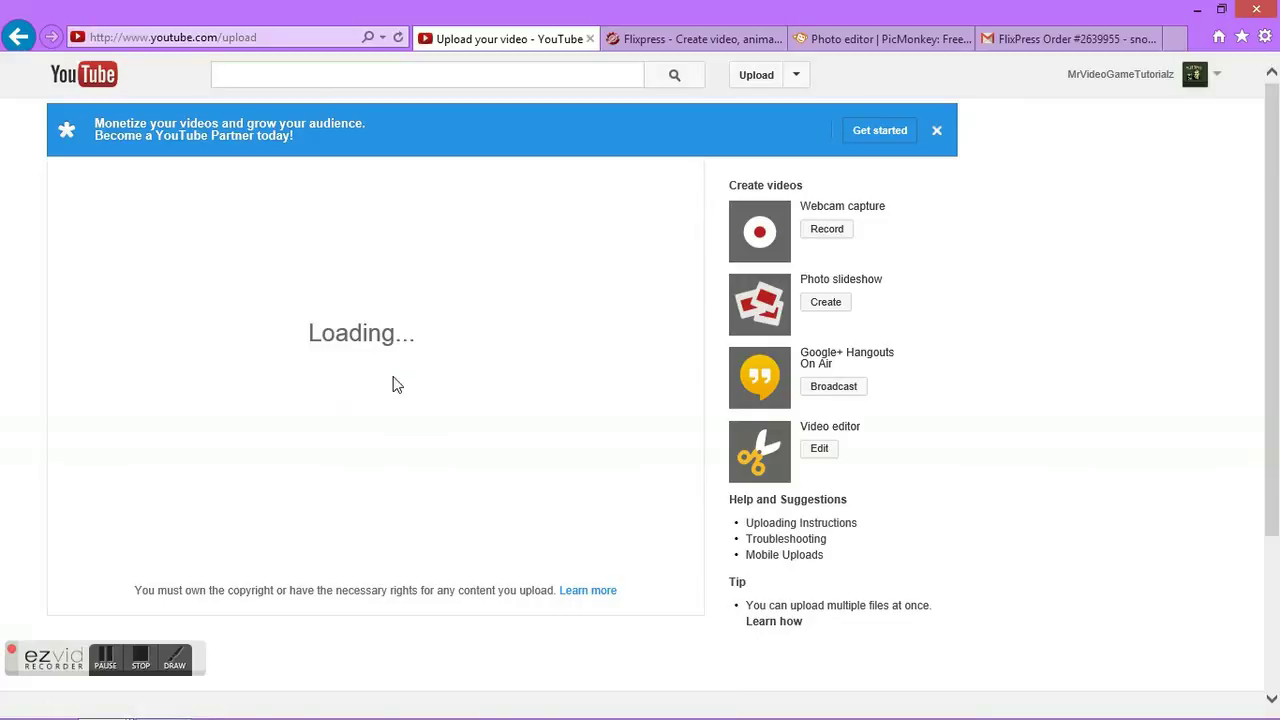
{"action": "mouse_move", "coordinate": [250, 713]}
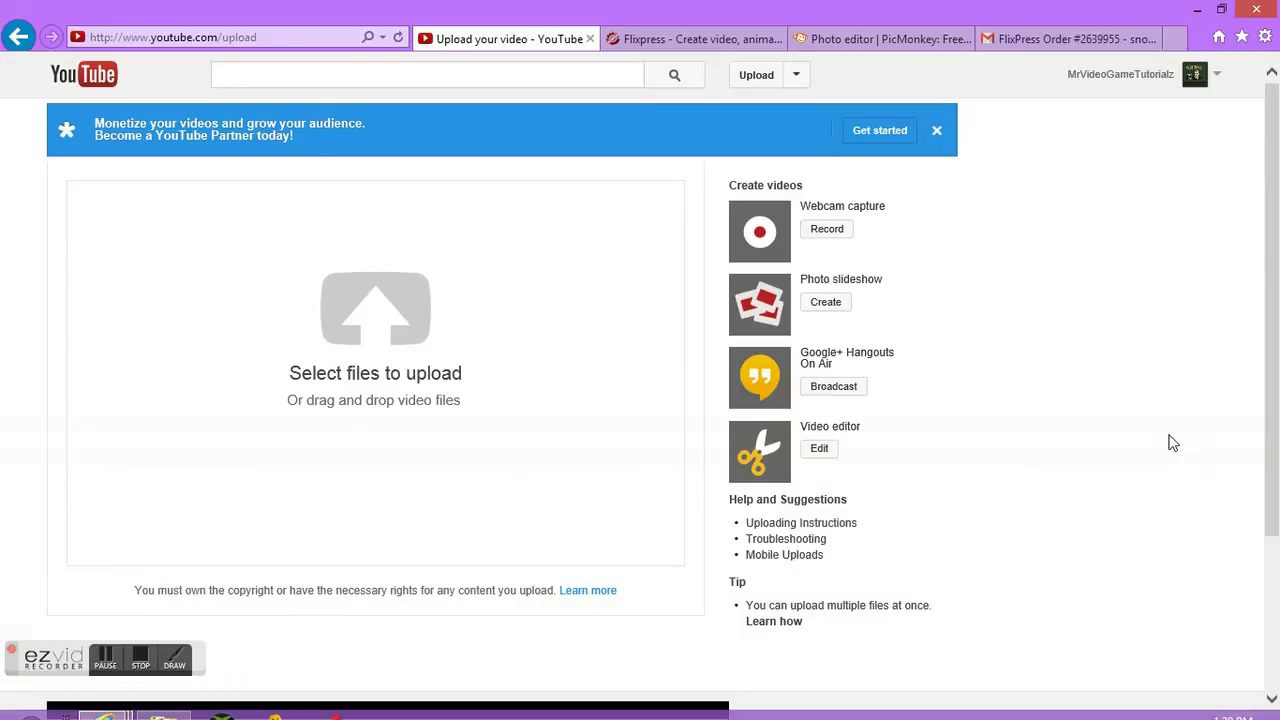
{"action": "left_click", "coordinate": [667, 42]}
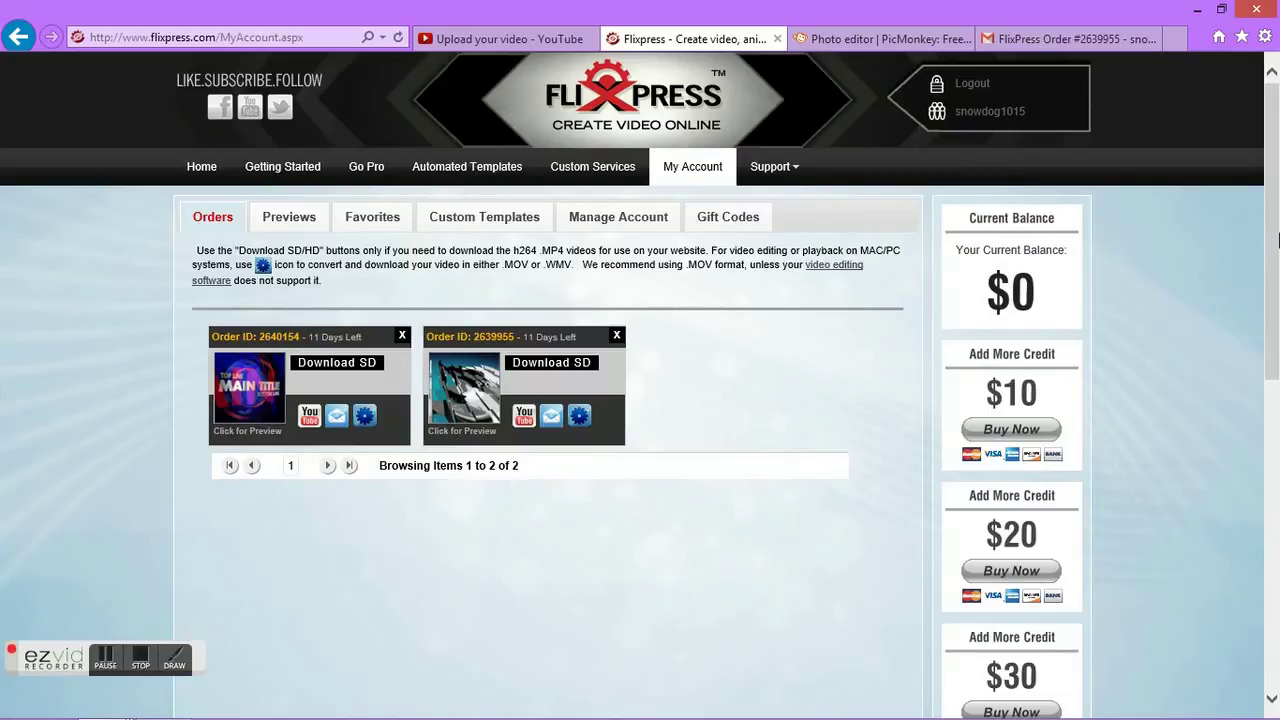
{"action": "left_click_drag", "start_coordinate": [1270, 258], "coordinate": [1246, 209]}
{"action": "left_click", "coordinate": [246, 422]}
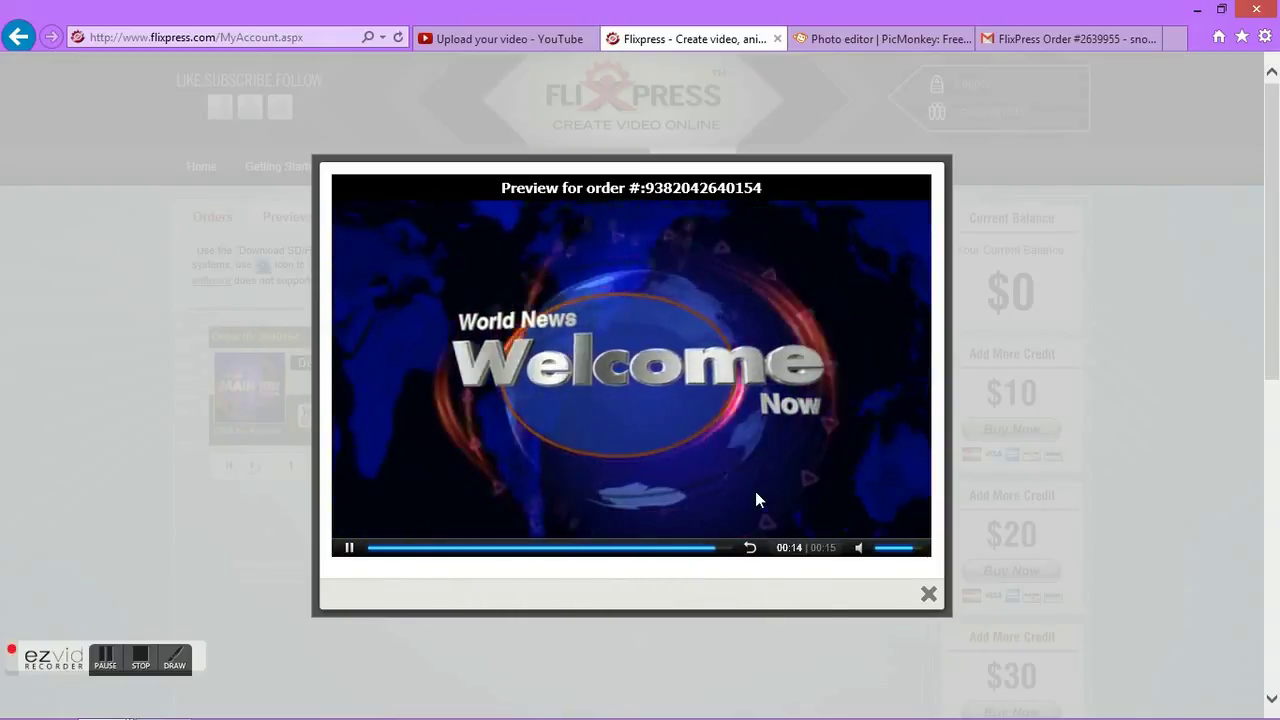
{"action": "left_click", "coordinate": [927, 592]}
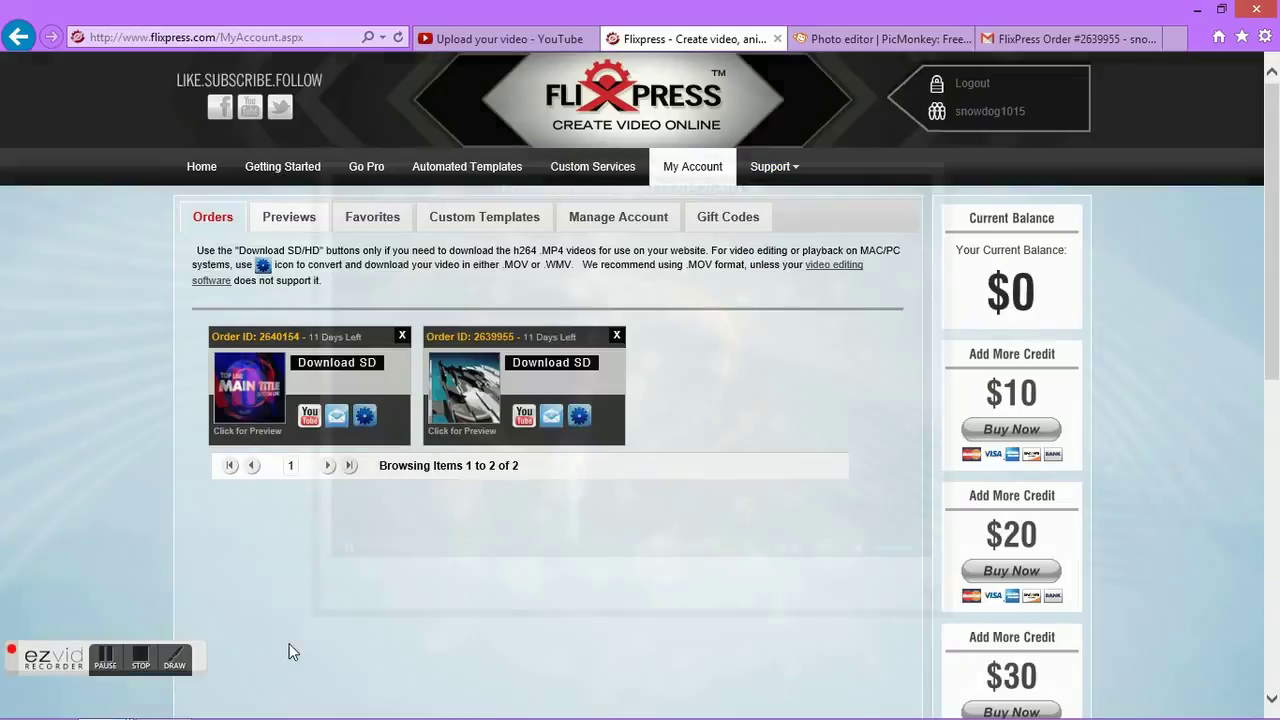